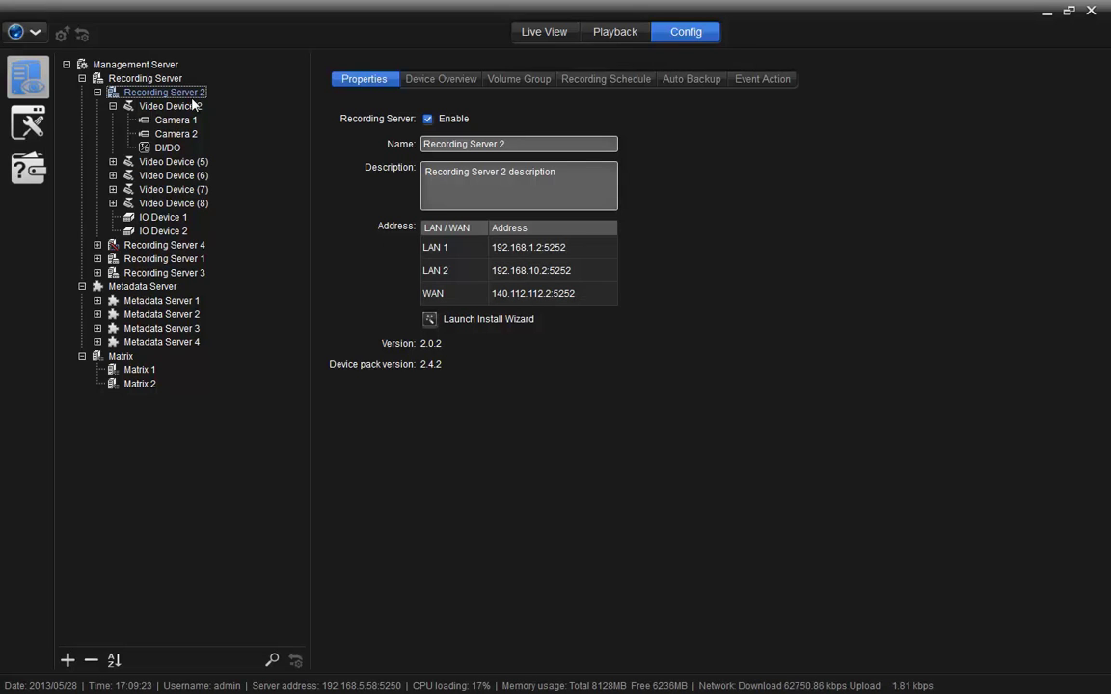
Select Video Device 2 and then Camera 1 in the Config tree to view their properties.
left_click(174, 107)
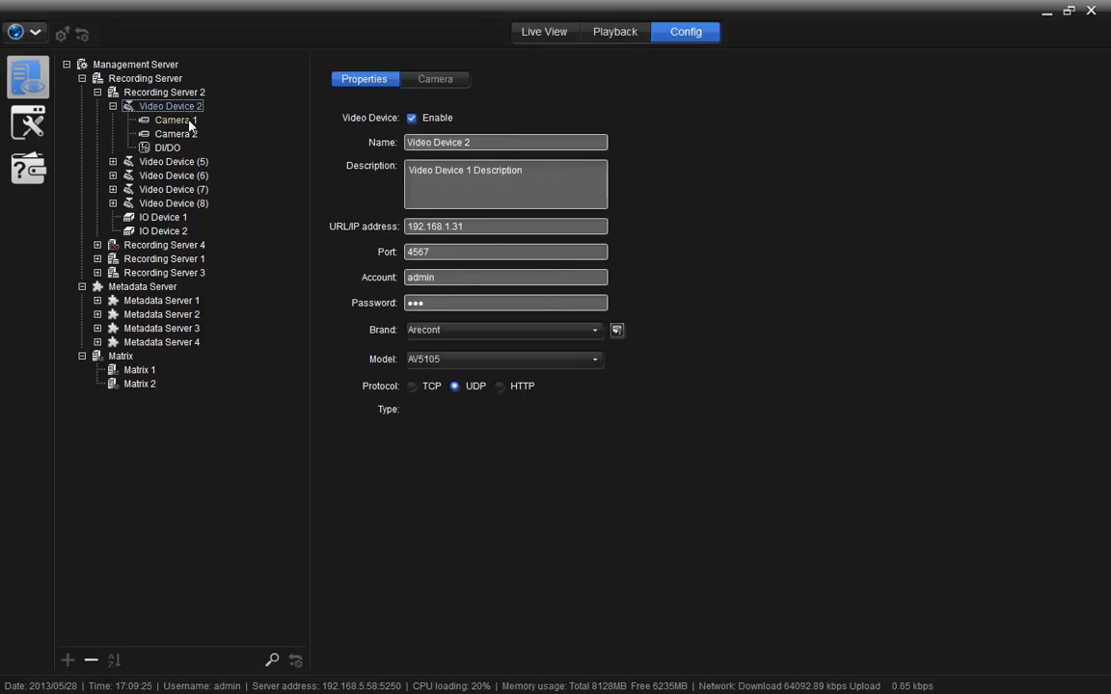
left_click(176, 120)
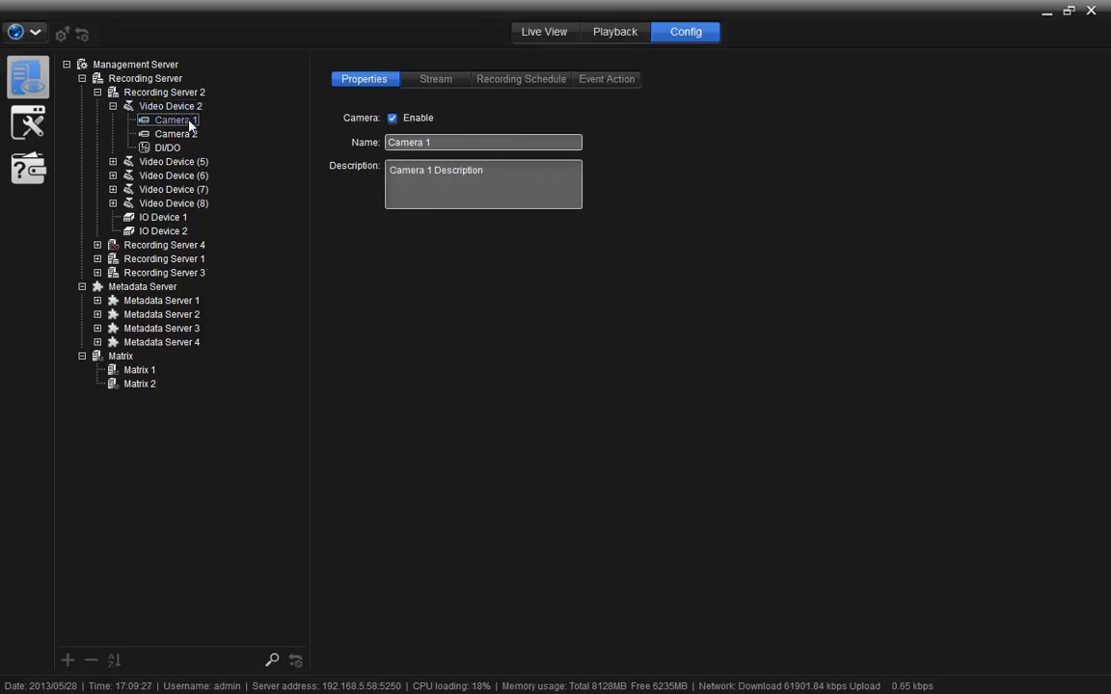
Select Camera 2 in the Config tree to view its settings.
left_click(186, 134)
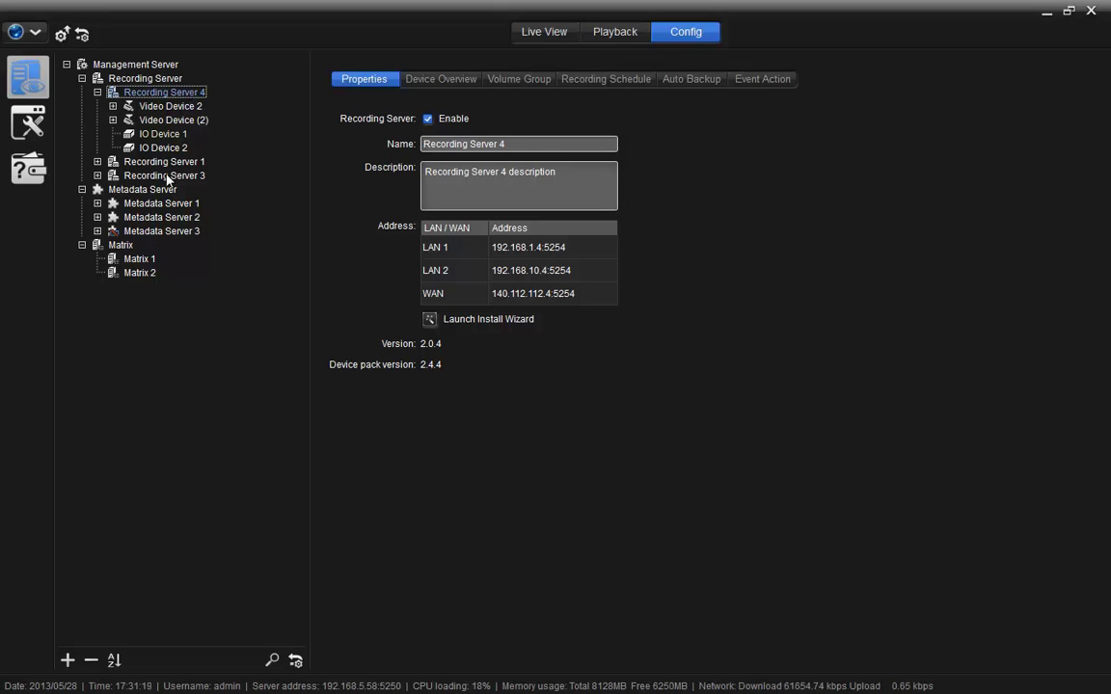
Open the Device Overview of this server's devices.
left_click(66, 664)
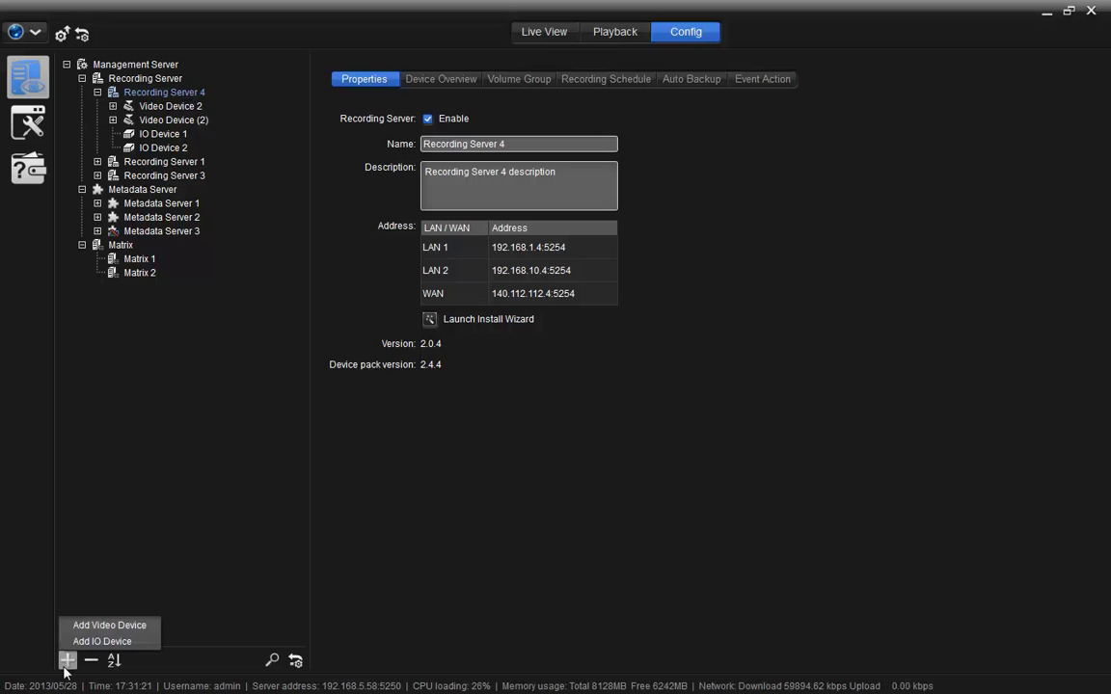
left_click(216, 525)
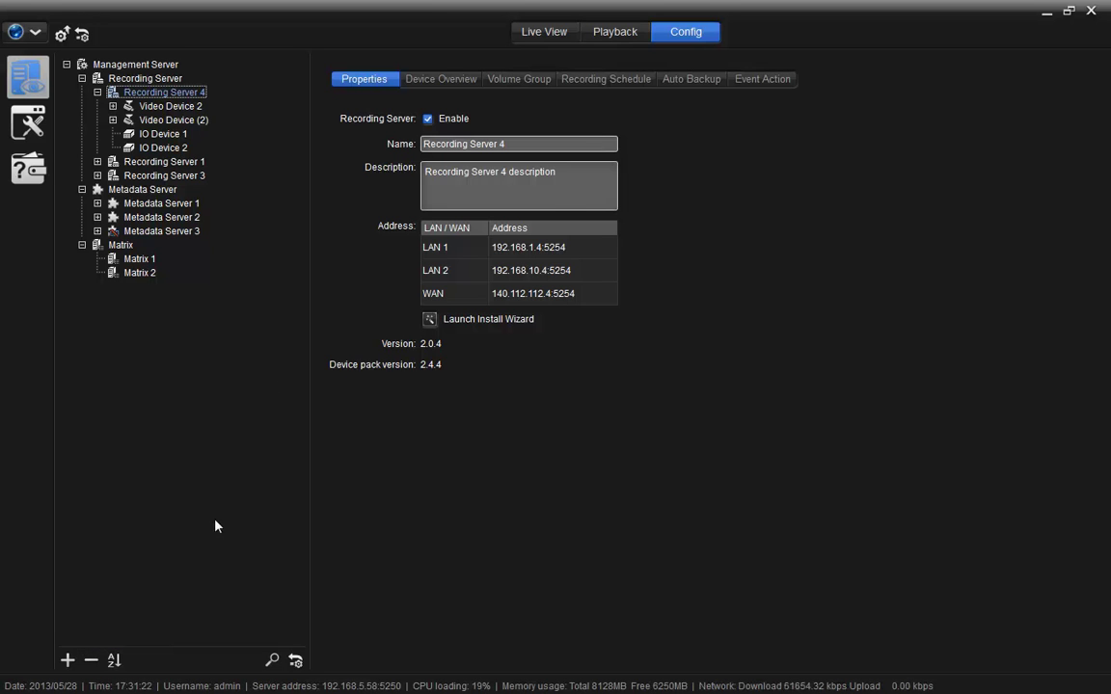
left_click(439, 81)
Run a video device search, cancel it without adding anything, and select Recording Server 4.
left_click(438, 120)
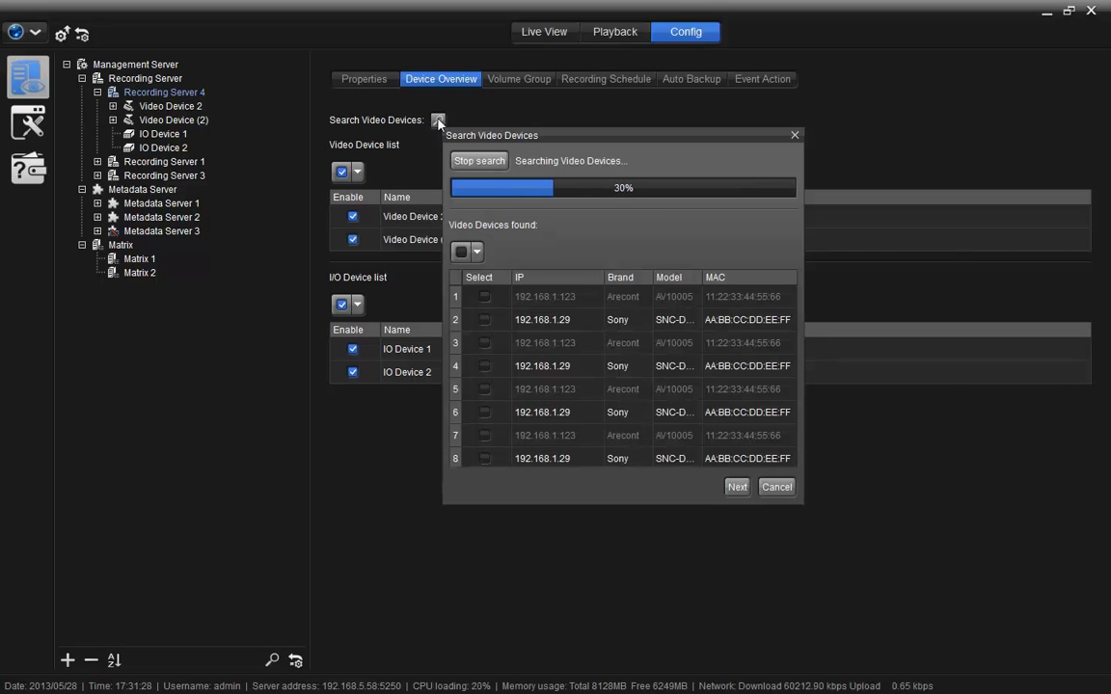
left_click(779, 489)
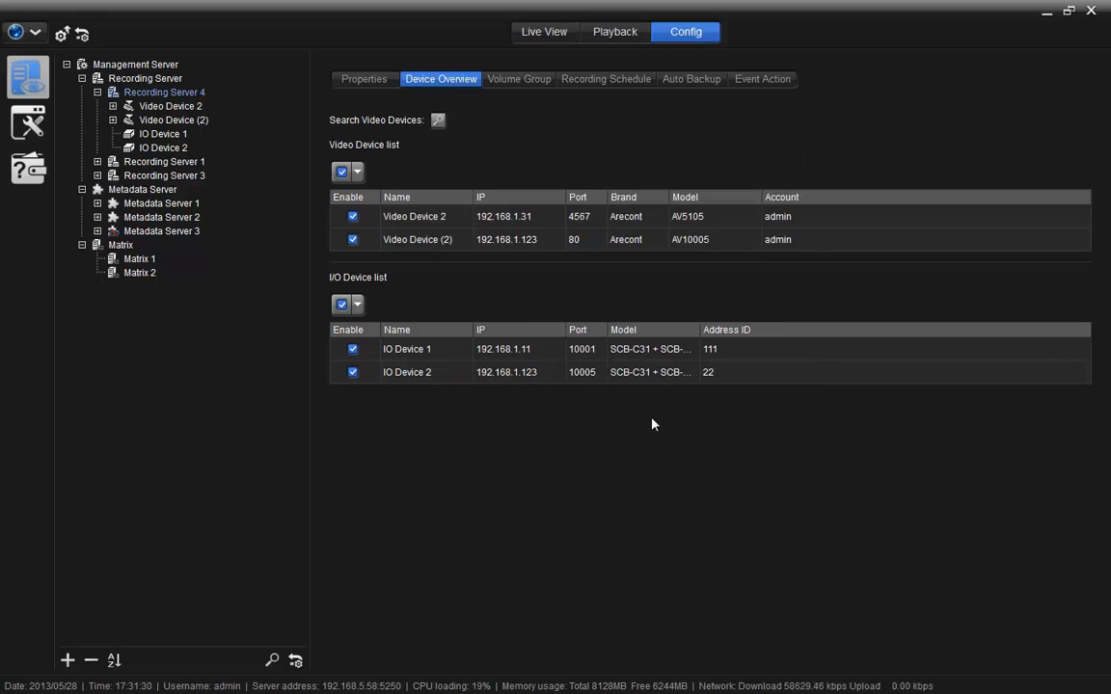
left_click(126, 95)
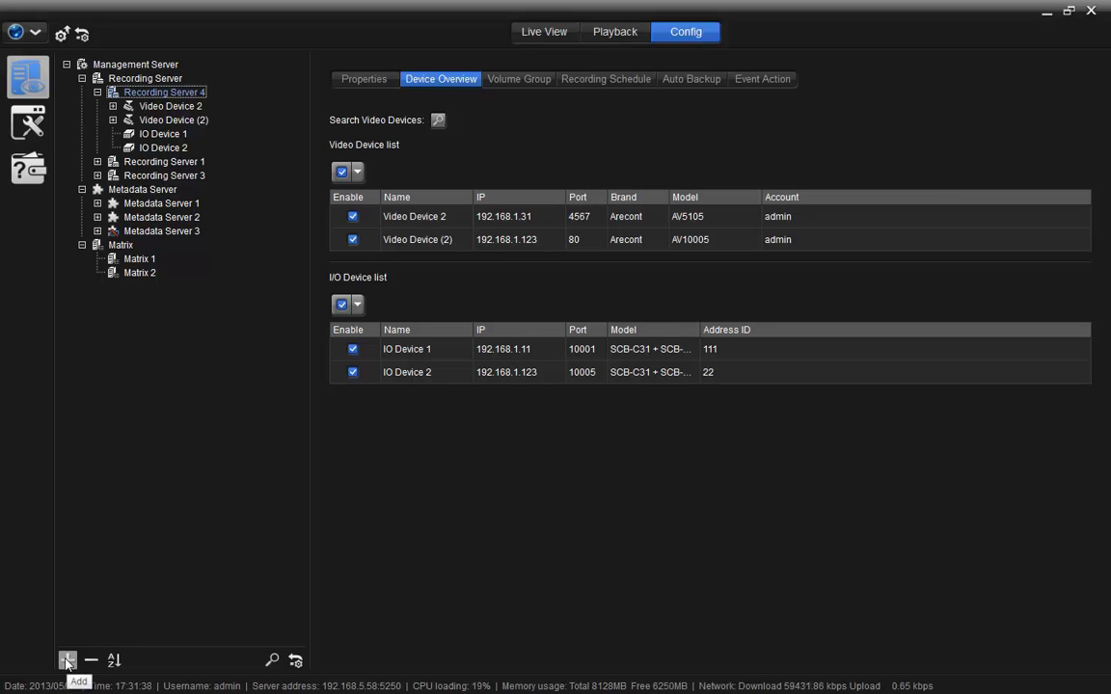
Add a new video device to Recording Server 4 and name it Door.
left_click(67, 661)
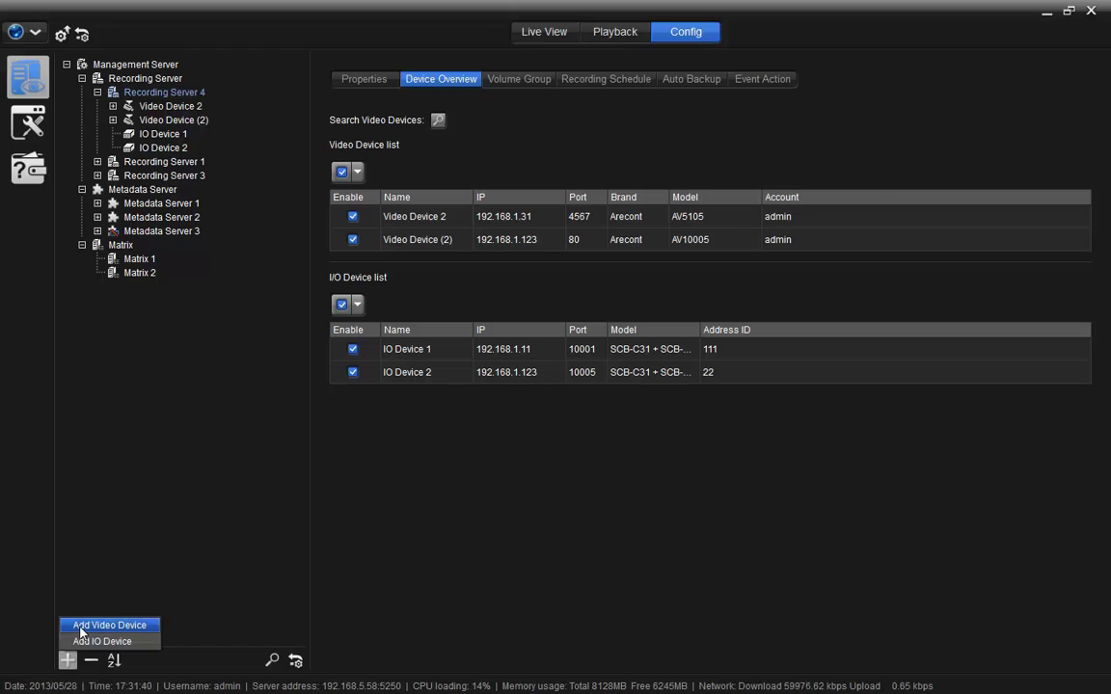
left_click(81, 625)
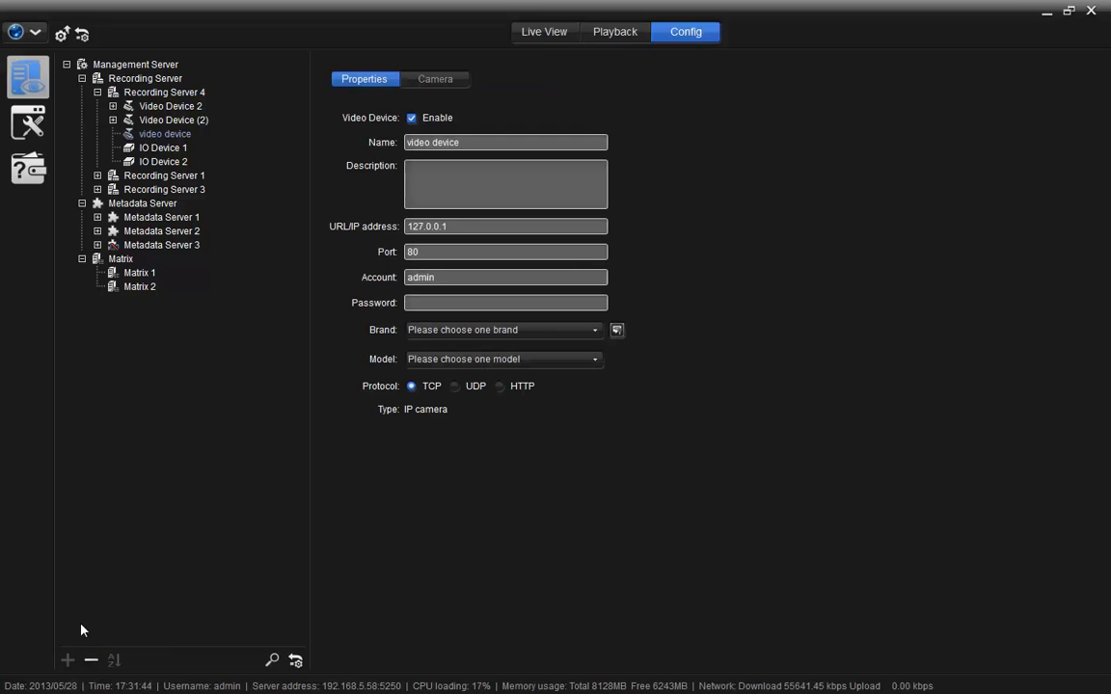
left_click(493, 141)
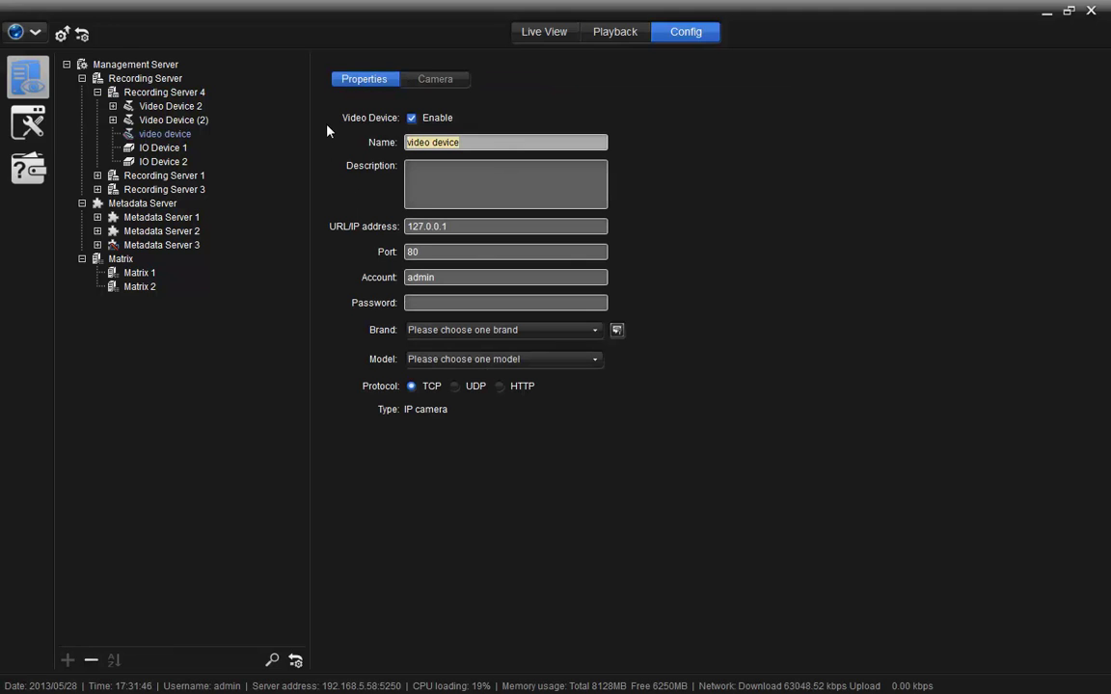
key("BackSpace")
type("Door")
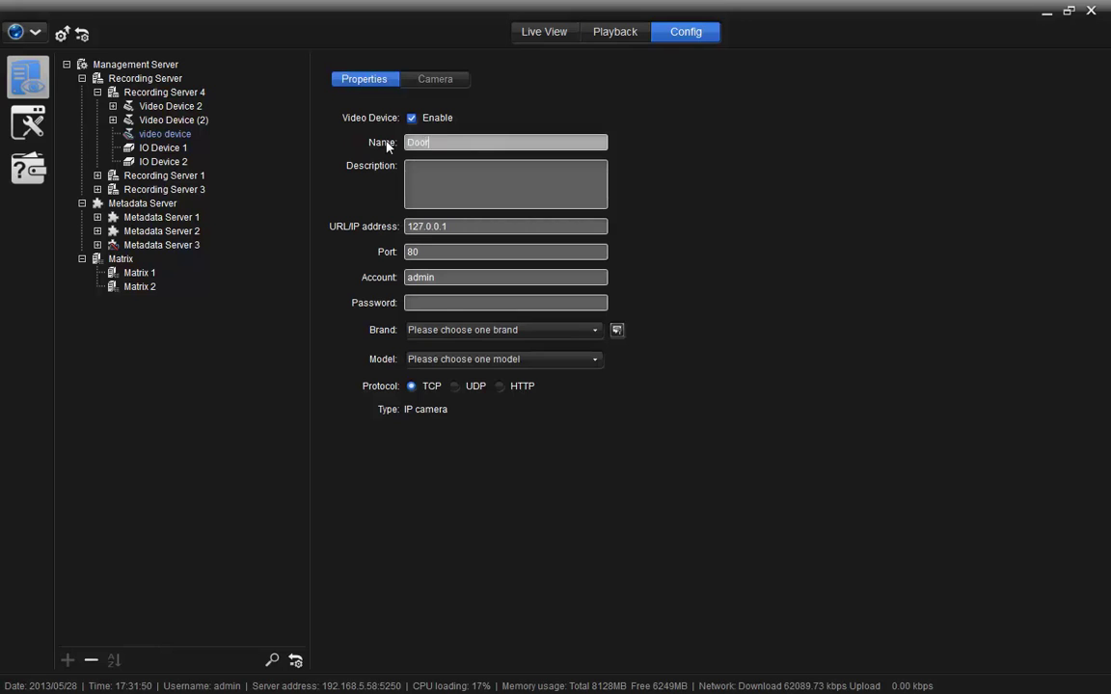
key("Tab")
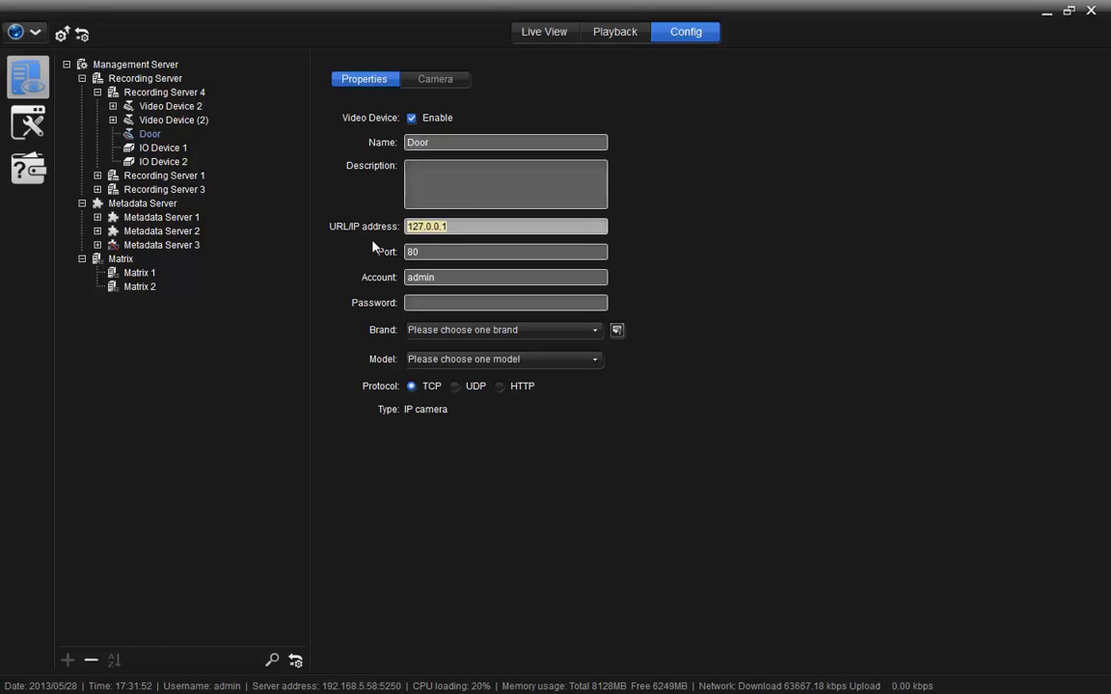
Set address 192.168.1.10, port 8080, enter the password, and accept the detected Sony SNC-DS60 model.
type("192.168.1")
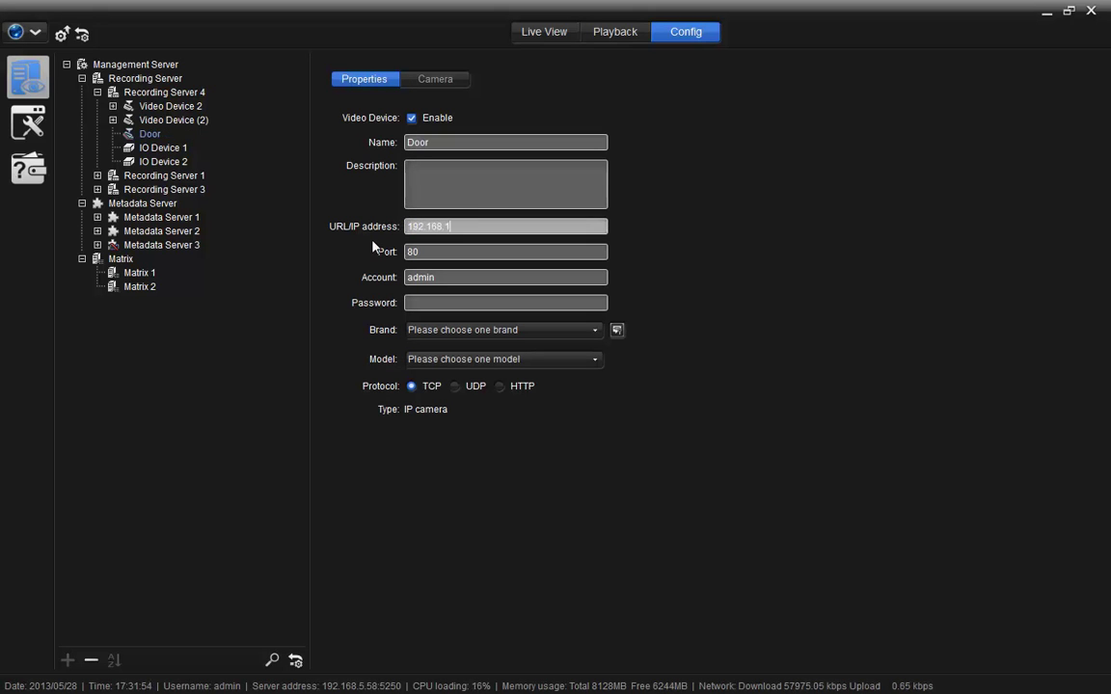
type(".10")
left_click(446, 253)
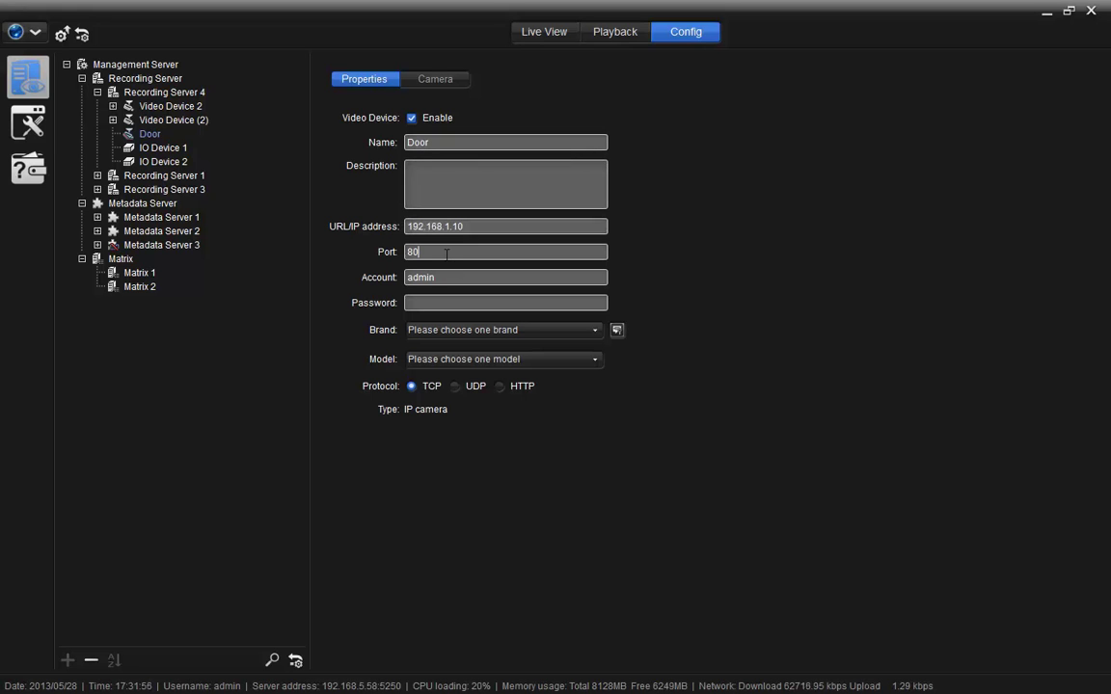
left_click_drag(447, 254, 366, 273)
type("8080")
key("Tab")
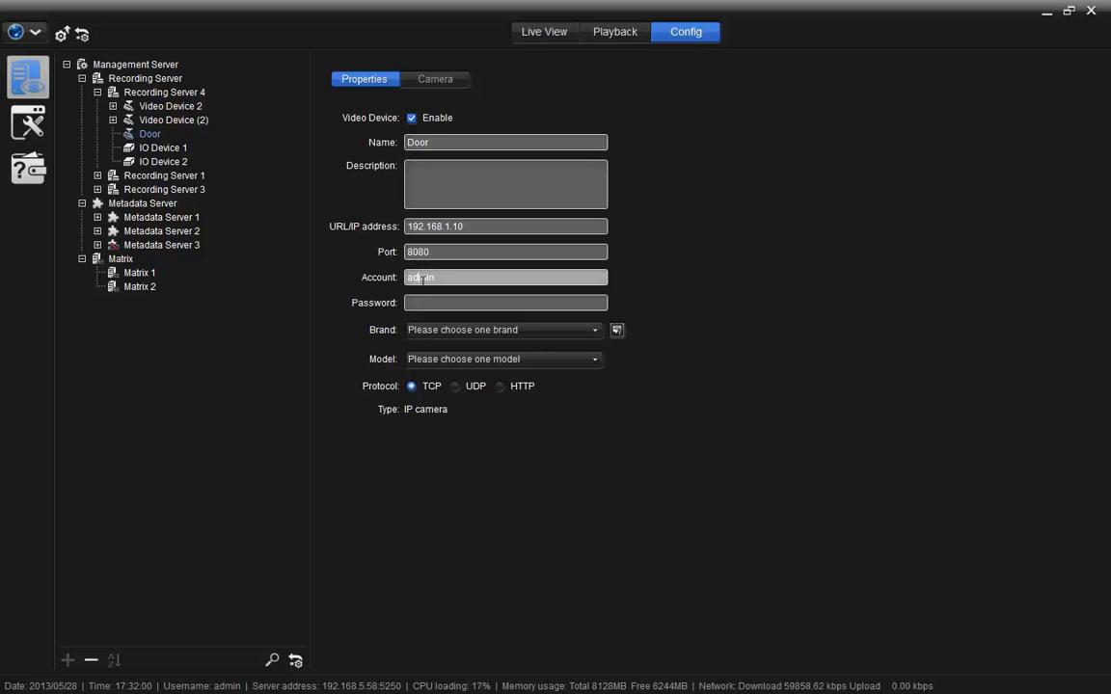
key("Tab")
type("adm")
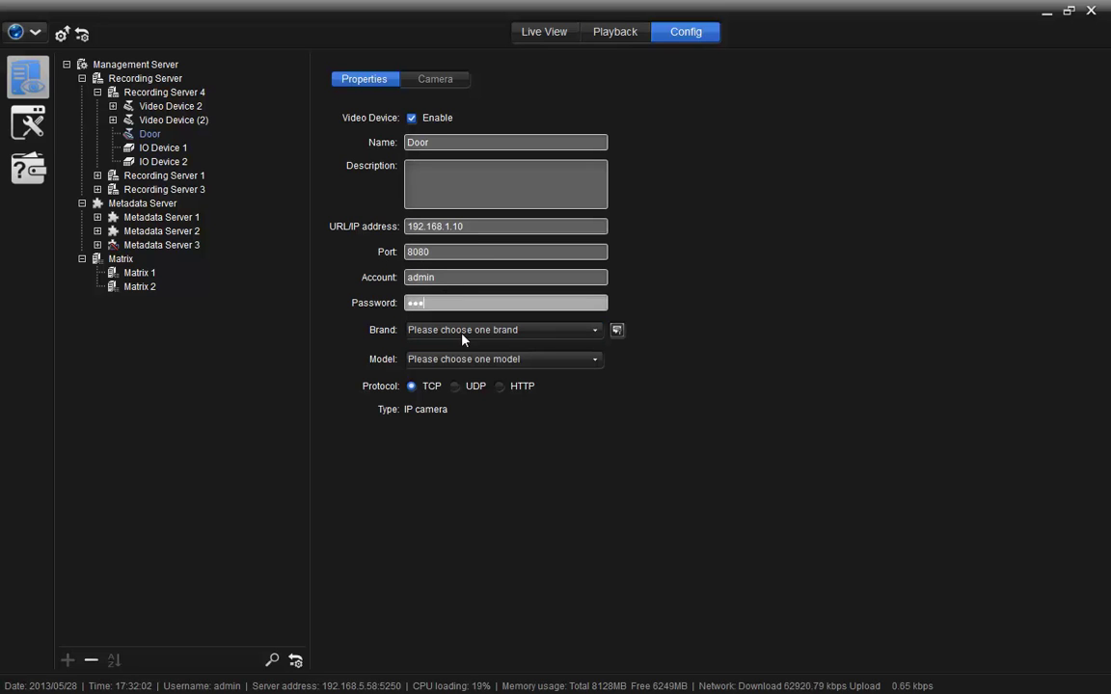
left_click(618, 332)
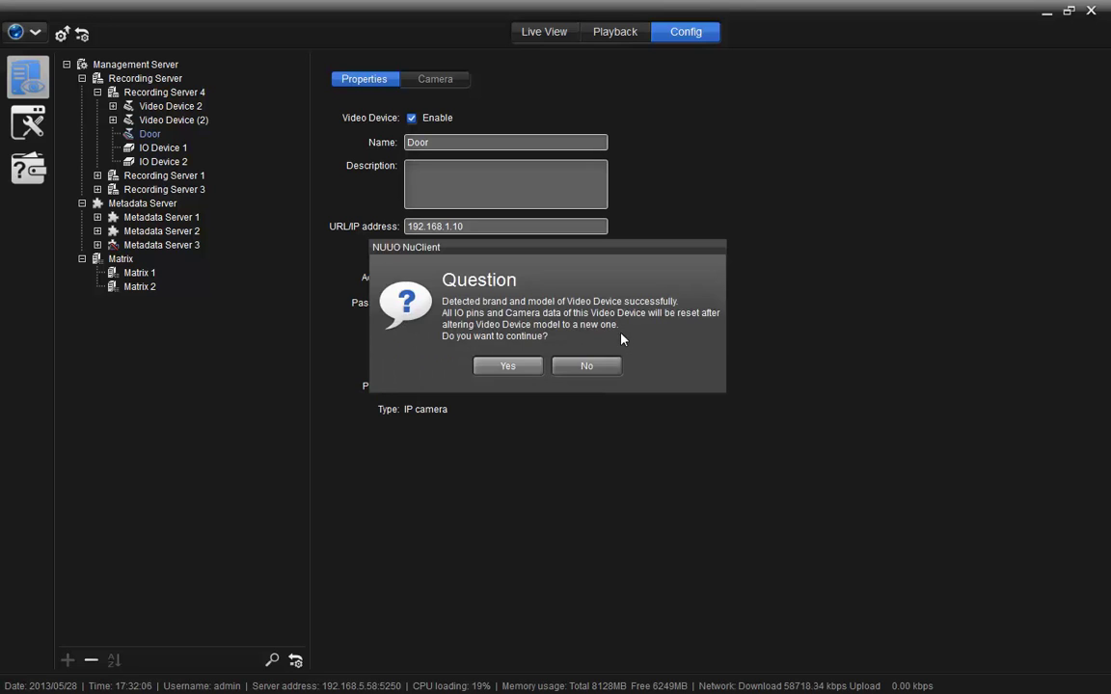
left_click(508, 367)
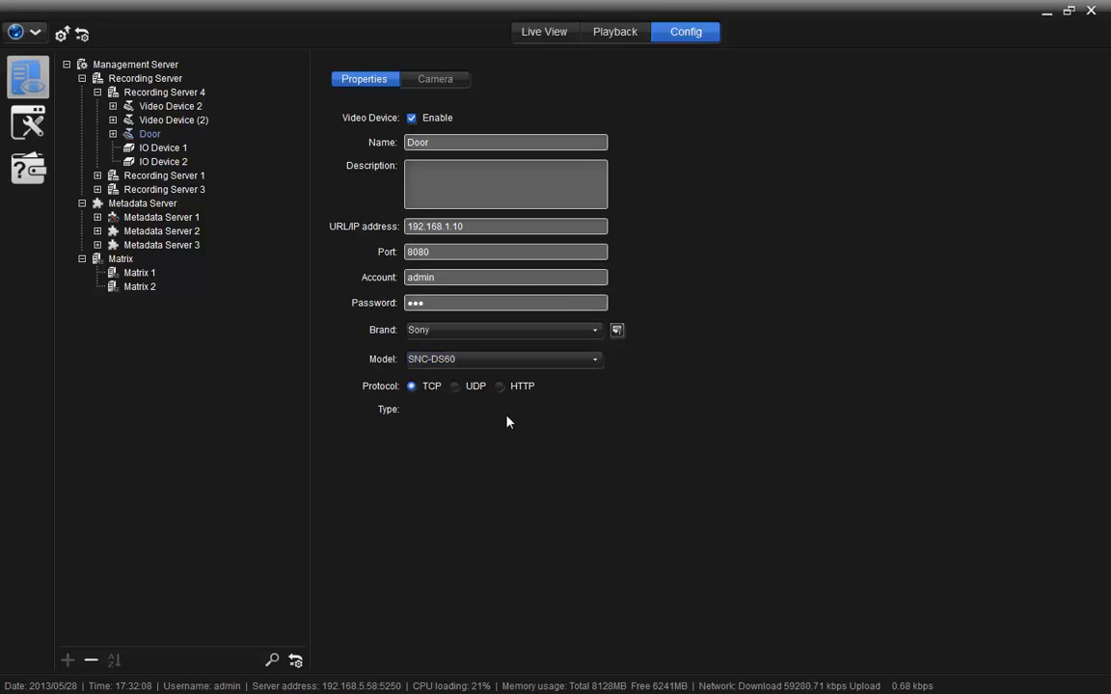
Save the Door device and search the network for more video devices.
key("ctrl+s")
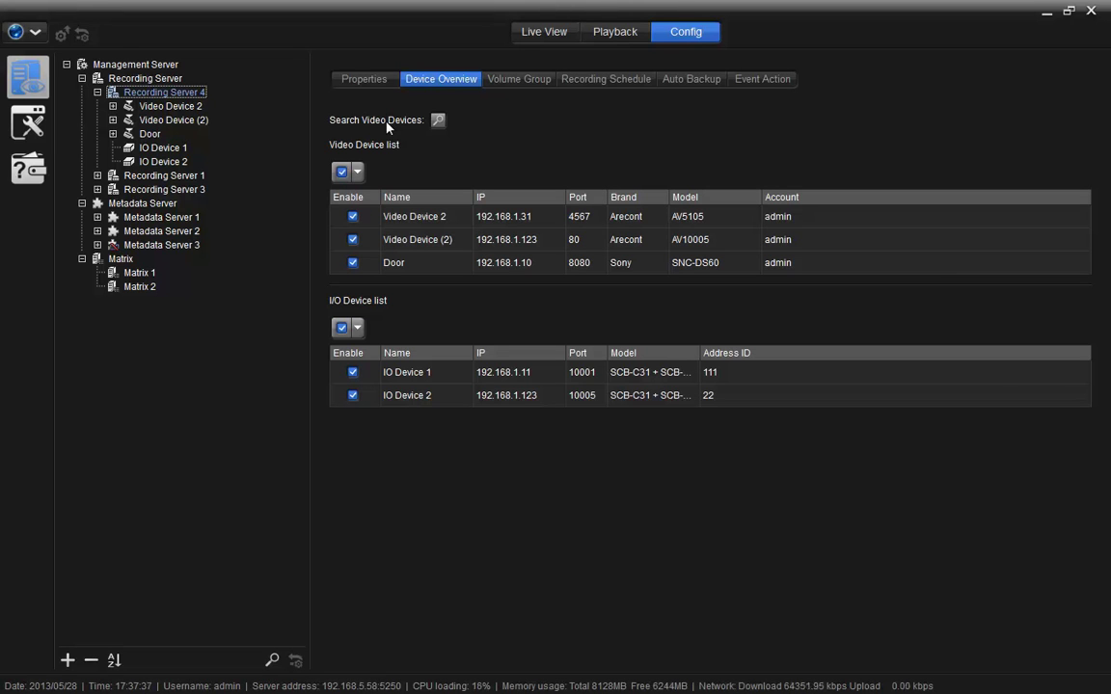
left_click(437, 119)
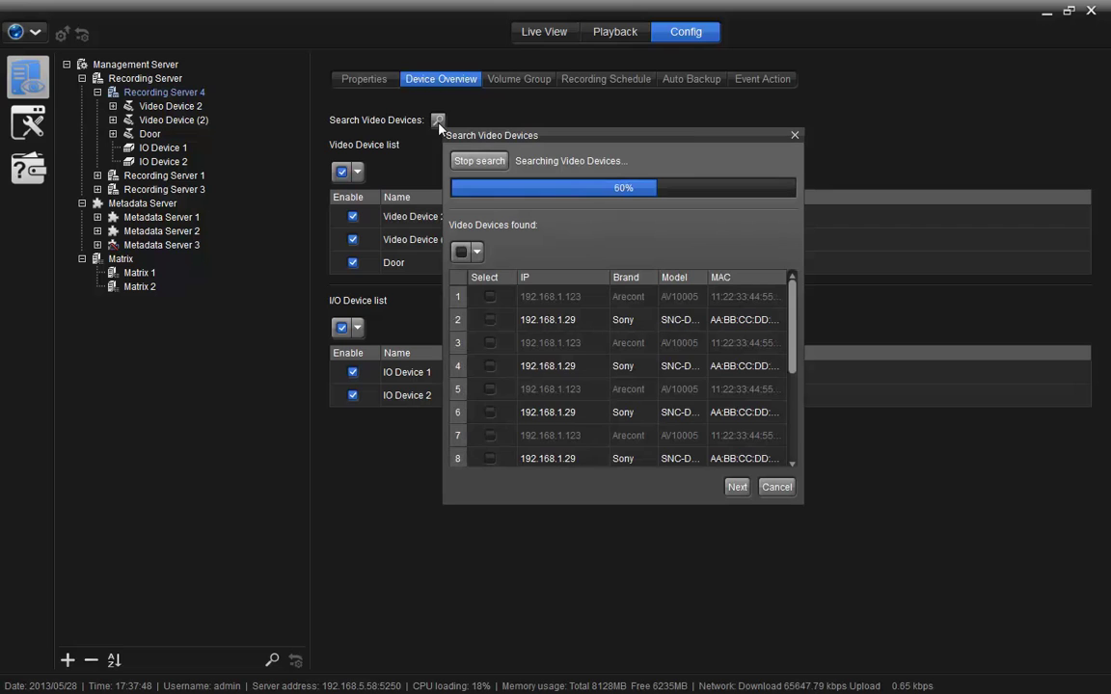
scroll(578, 381, "down", 3)
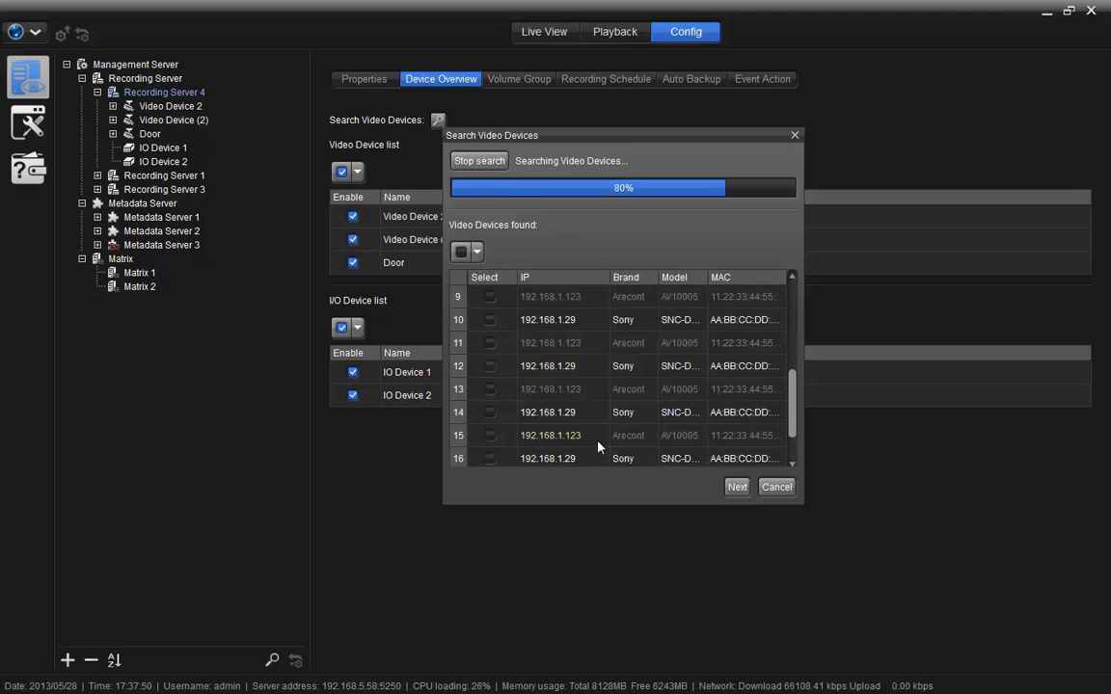
scroll(597, 446, "up", 3)
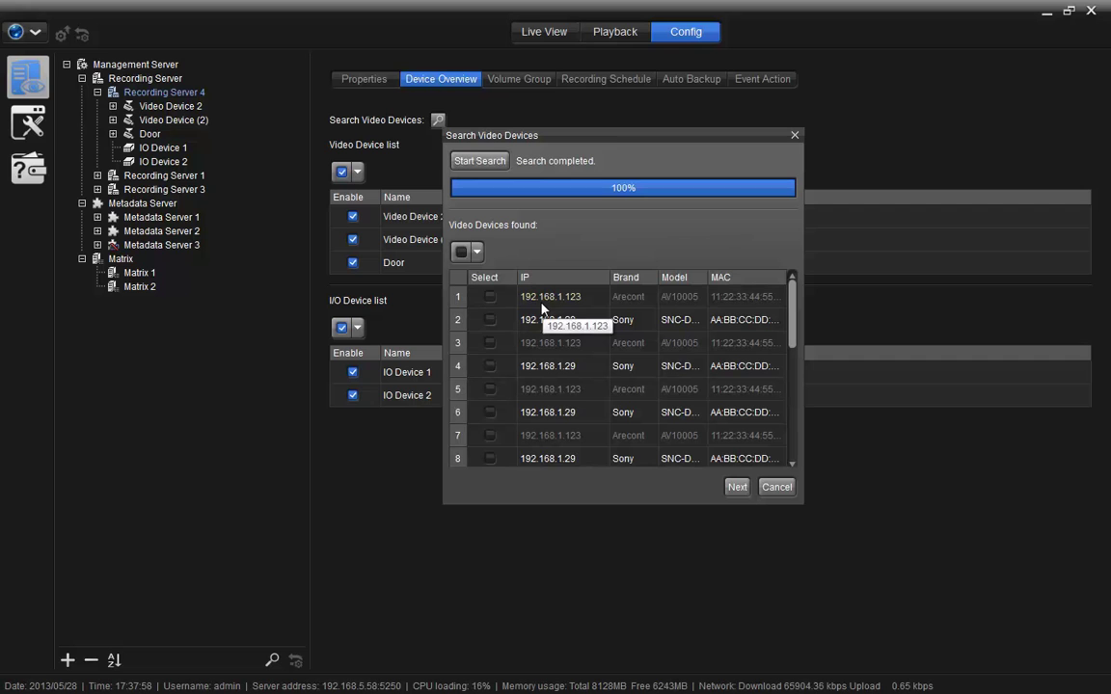
Tick the Sony cameras found by the search, including rows 2 and 8.
left_click(490, 319)
left_click(489, 412)
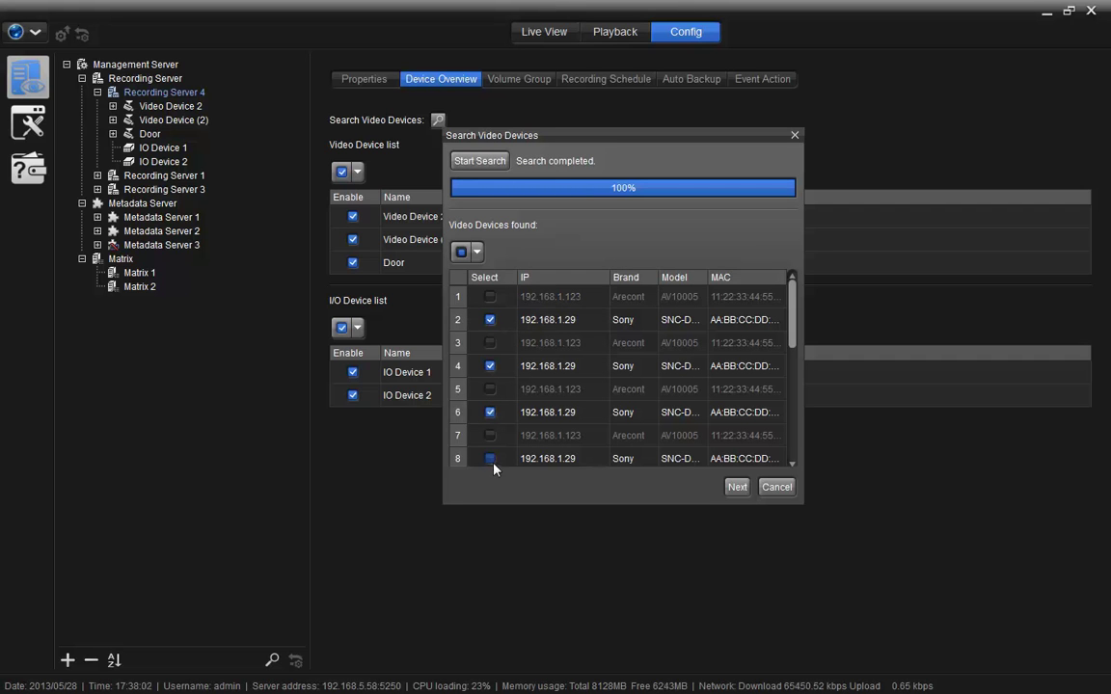
left_click(489, 458)
Proceed to adding the chosen devices and enter Video Device (4)'s account and password.
left_click(734, 487)
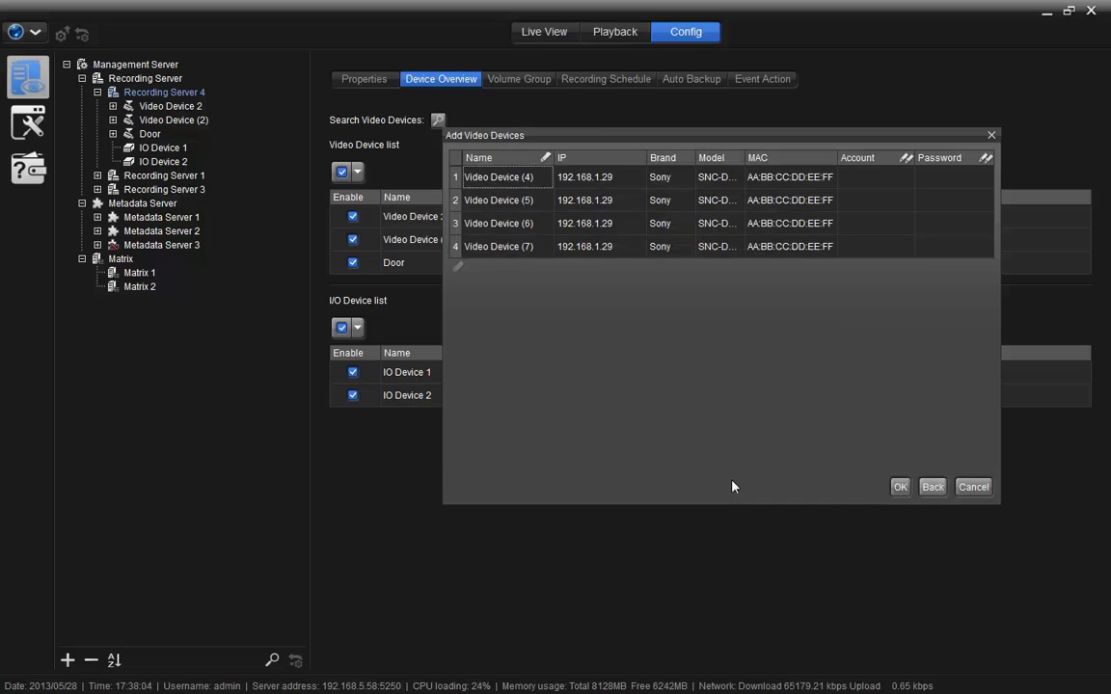
left_click(868, 177)
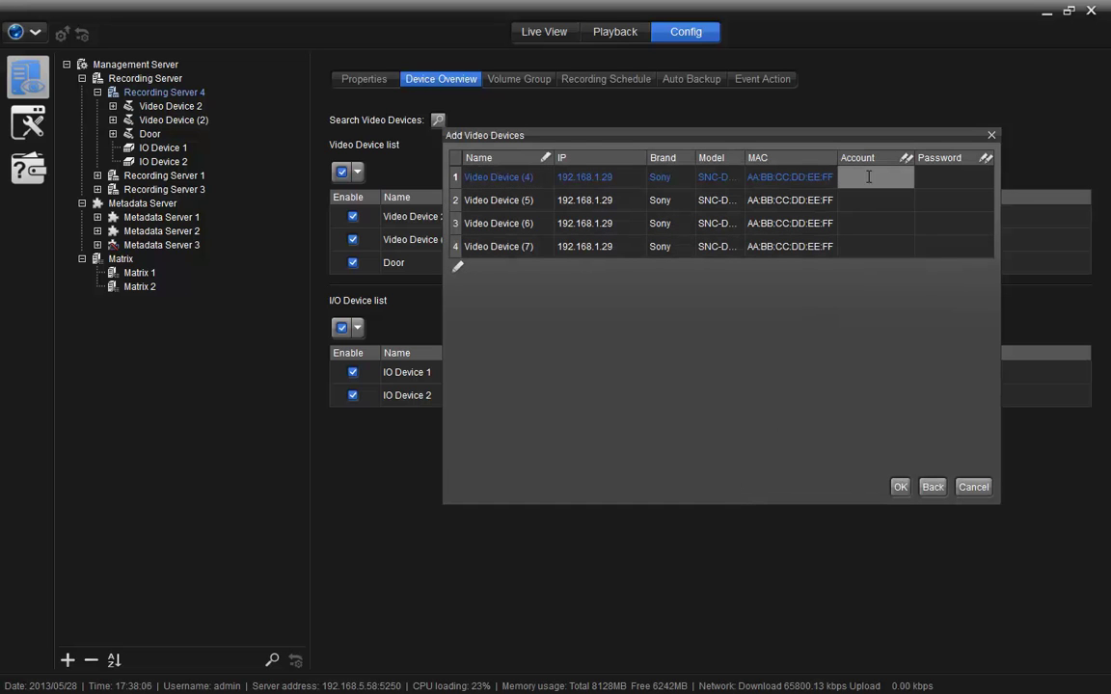
type("admin")
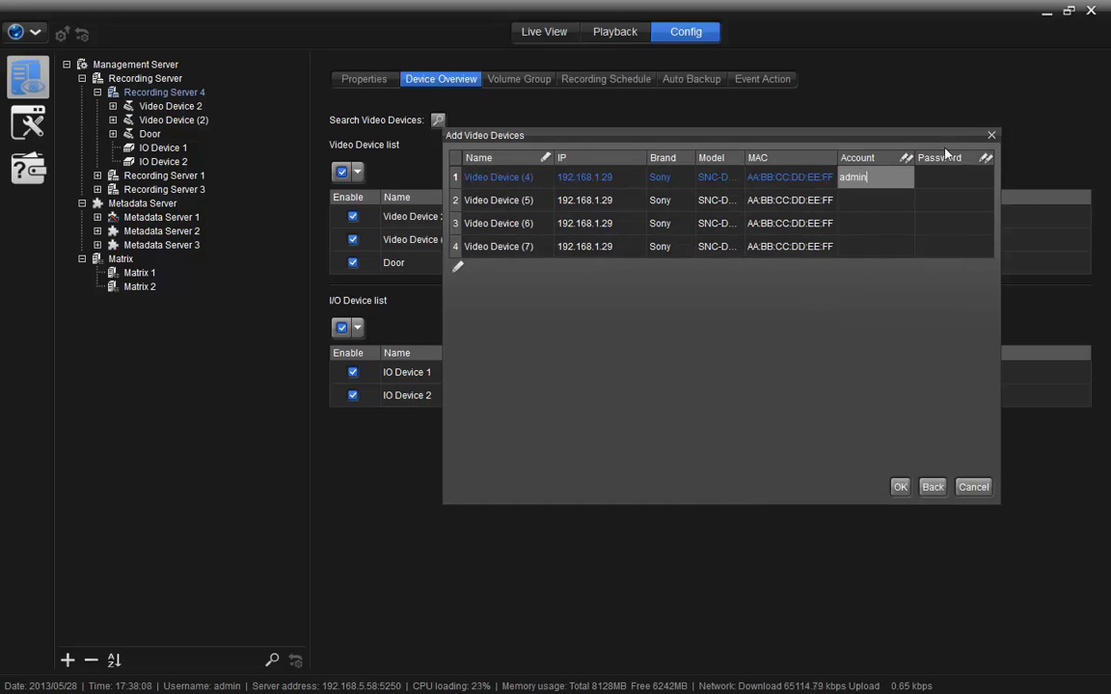
left_click(951, 178)
type("admin")
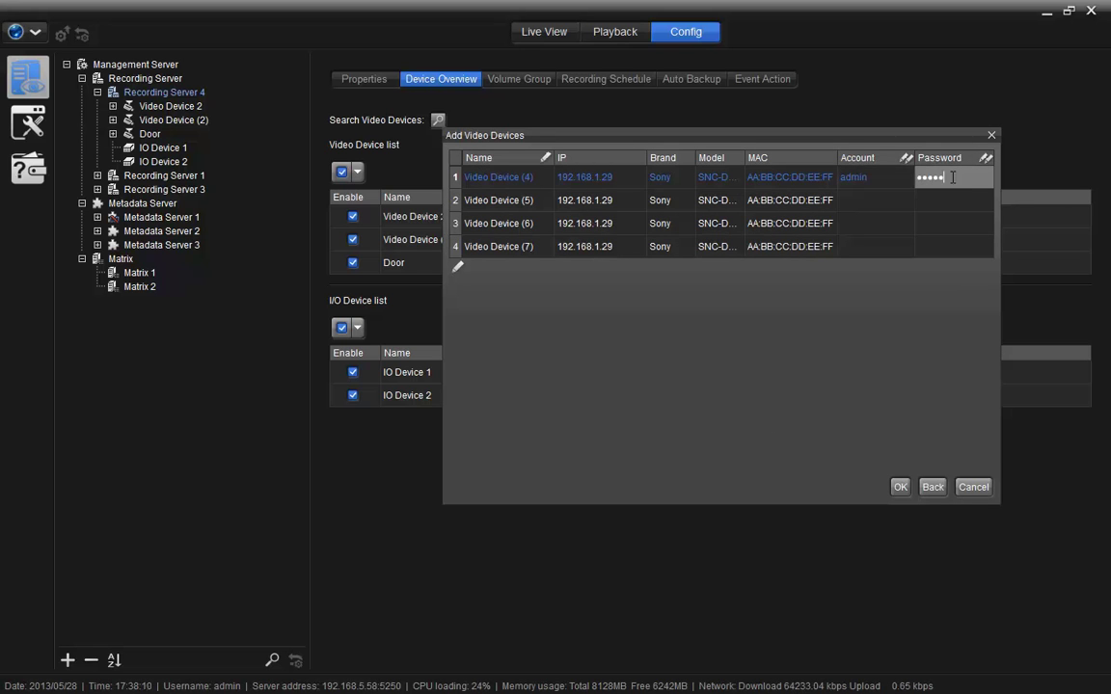
left_click(879, 201)
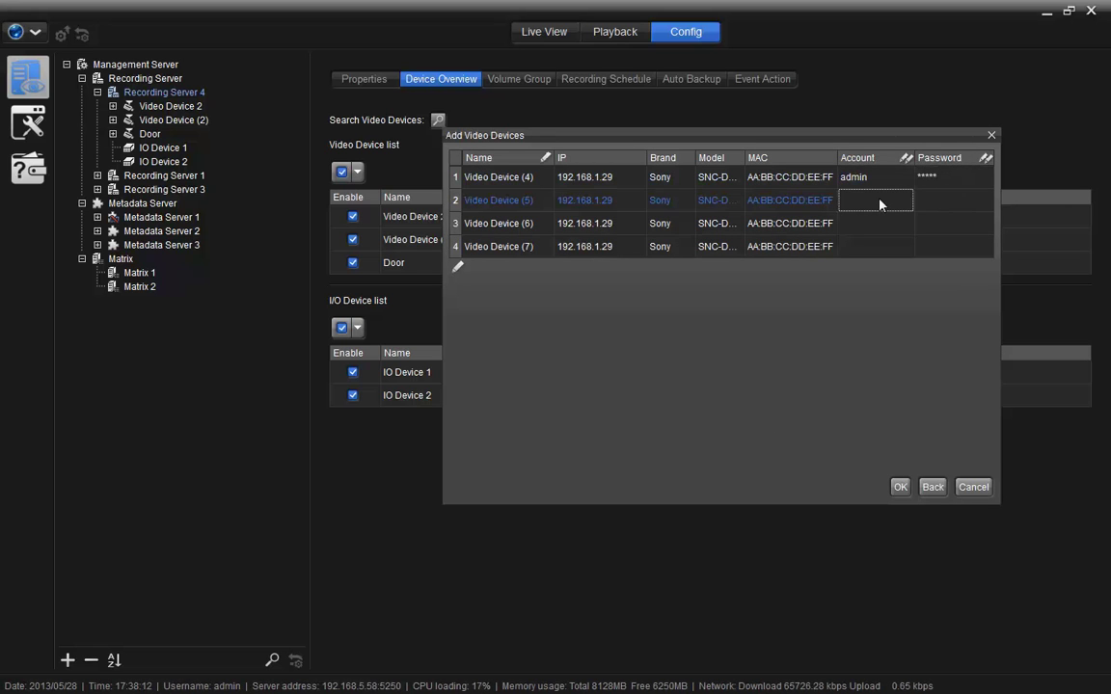
Fill in the shared account and password for Video Devices (5)-(7) and confirm adding all four.
left_click(878, 249, "shift")
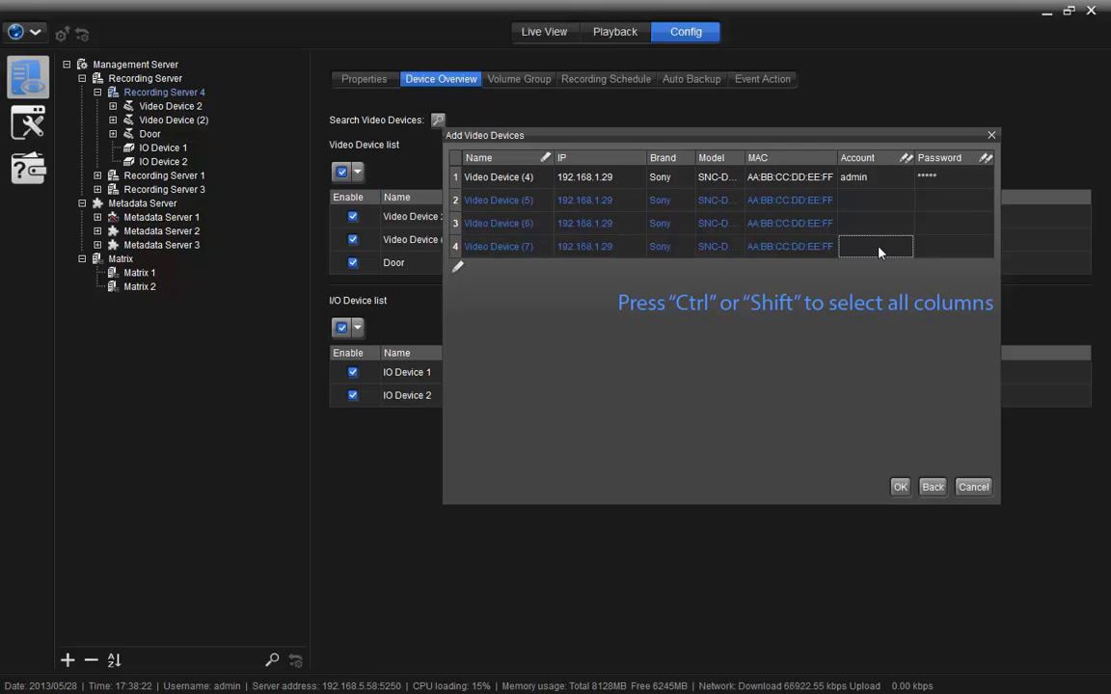
left_click(878, 248)
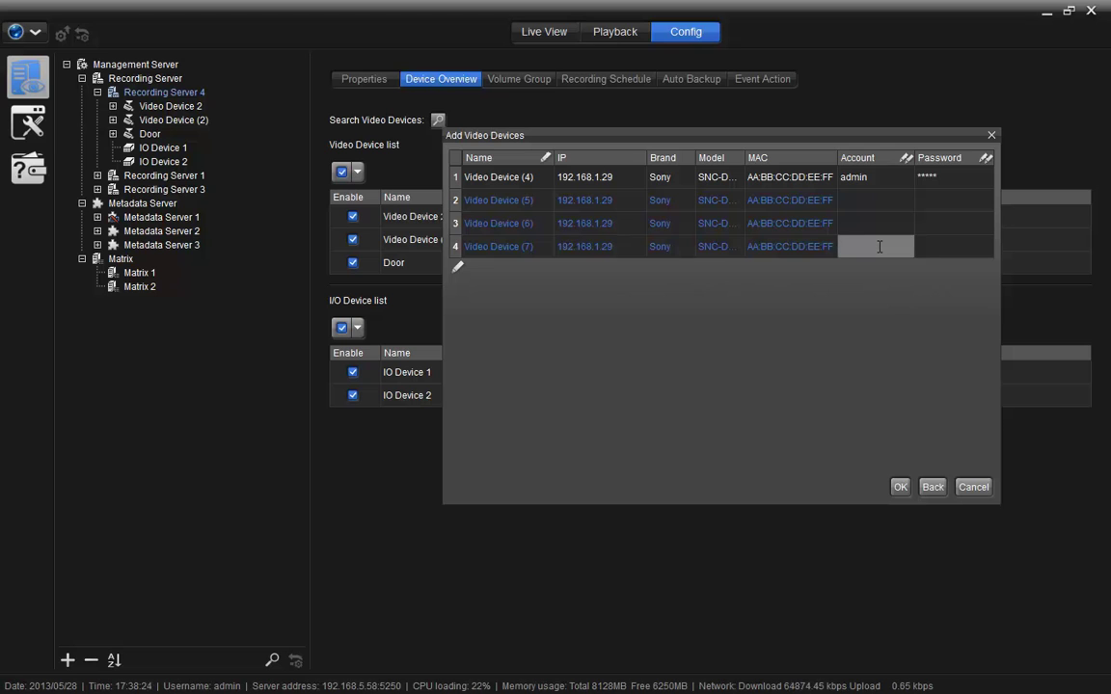
type("admin")
left_click(954, 248)
left_click(956, 249)
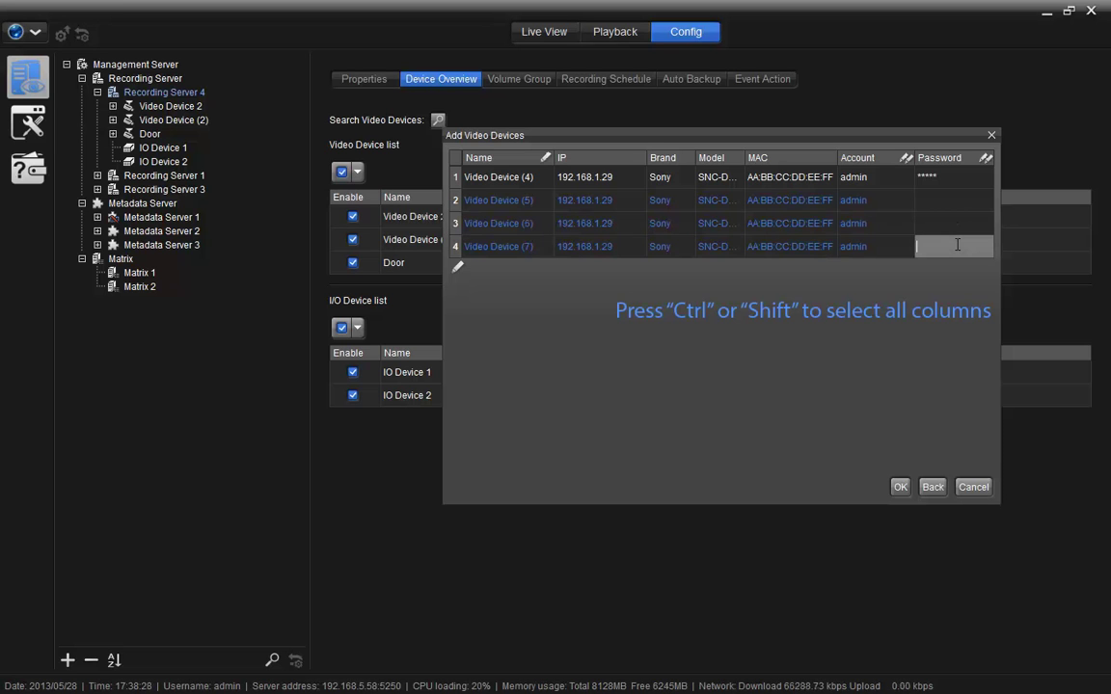
type("admin")
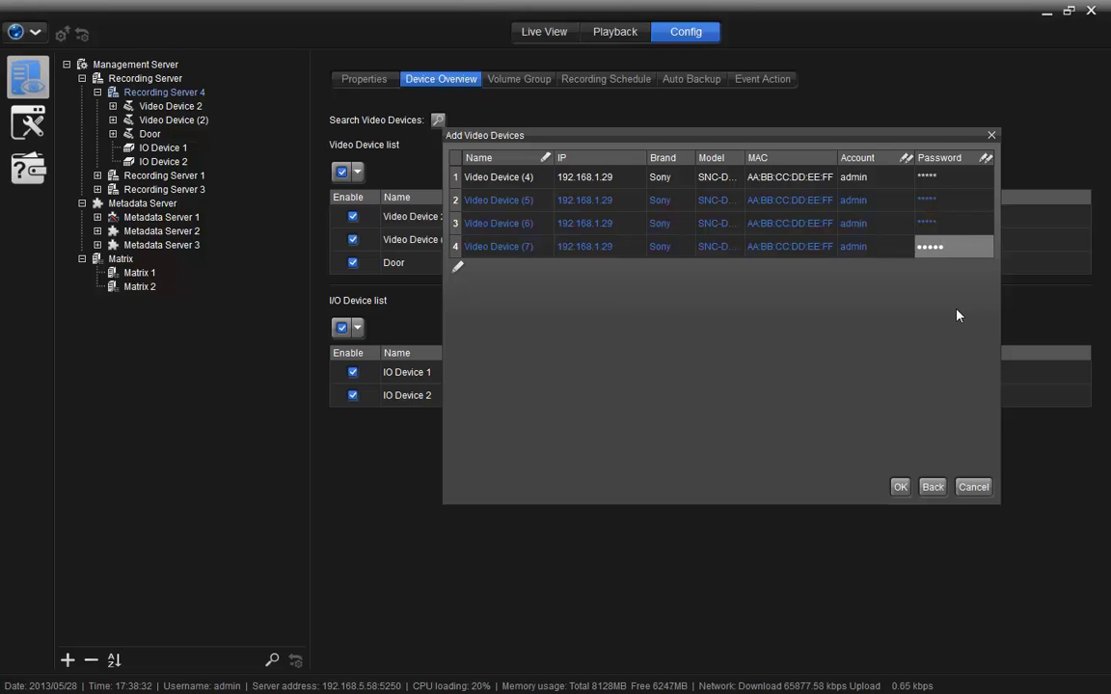
left_click(900, 487)
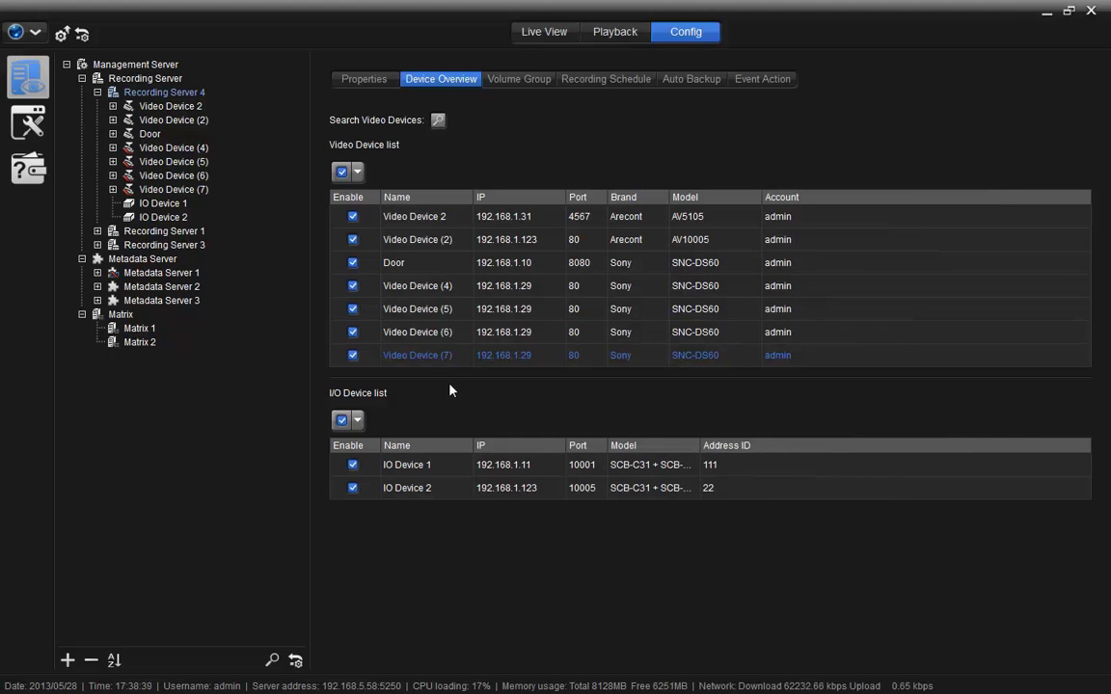
Disable Video Device (2) and Video Device 2 in the device list.
left_click(353, 240)
left_click(353, 218)
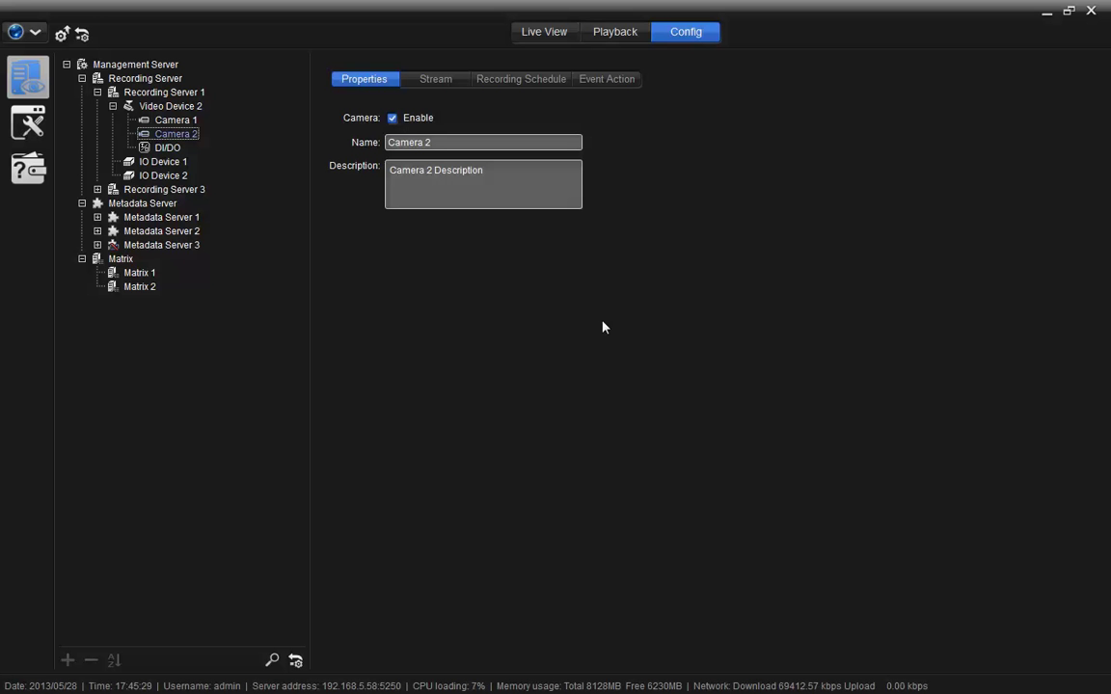
Open Camera 2's stream settings, toggling multi-stream off and back on.
left_click(174, 133)
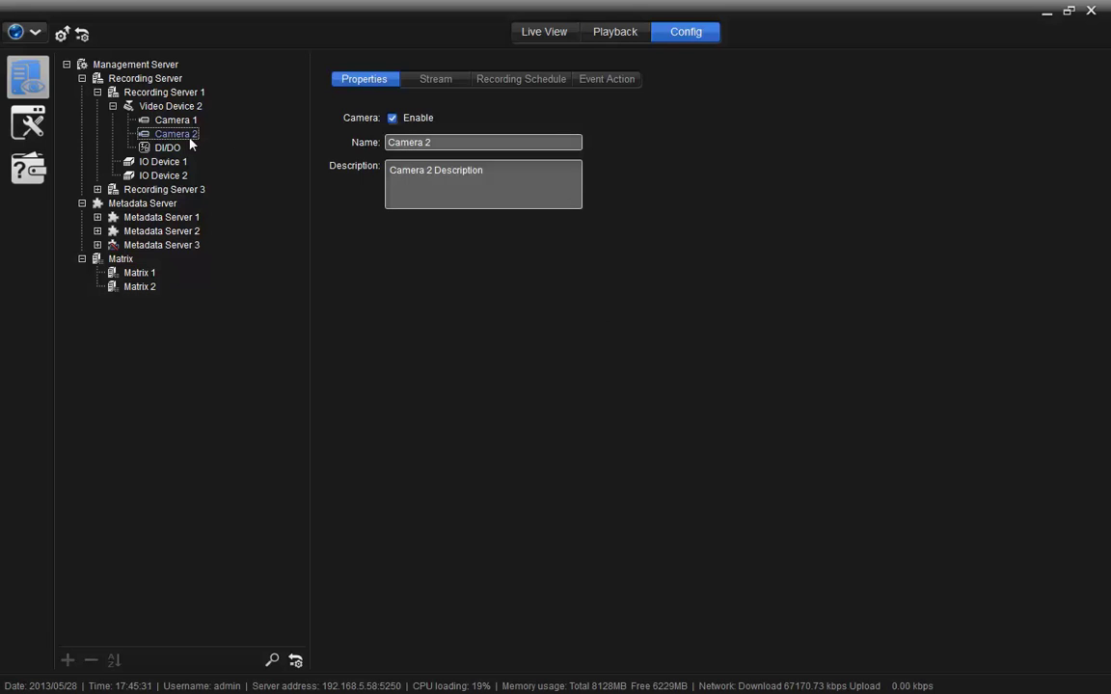
left_click(436, 79)
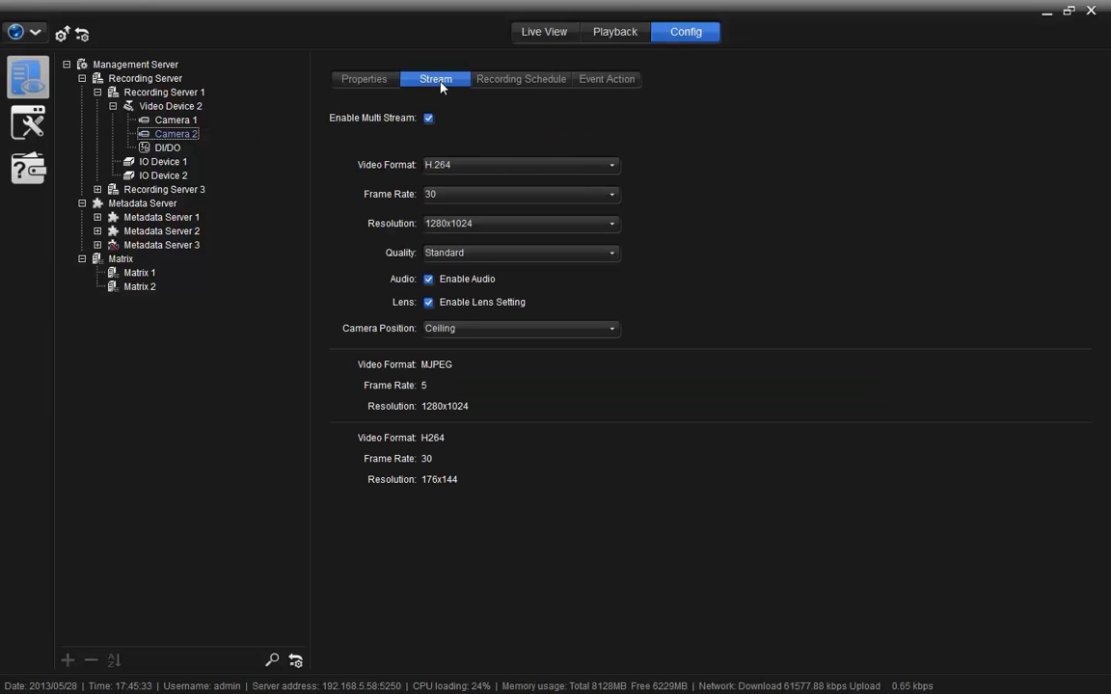
left_click(428, 118)
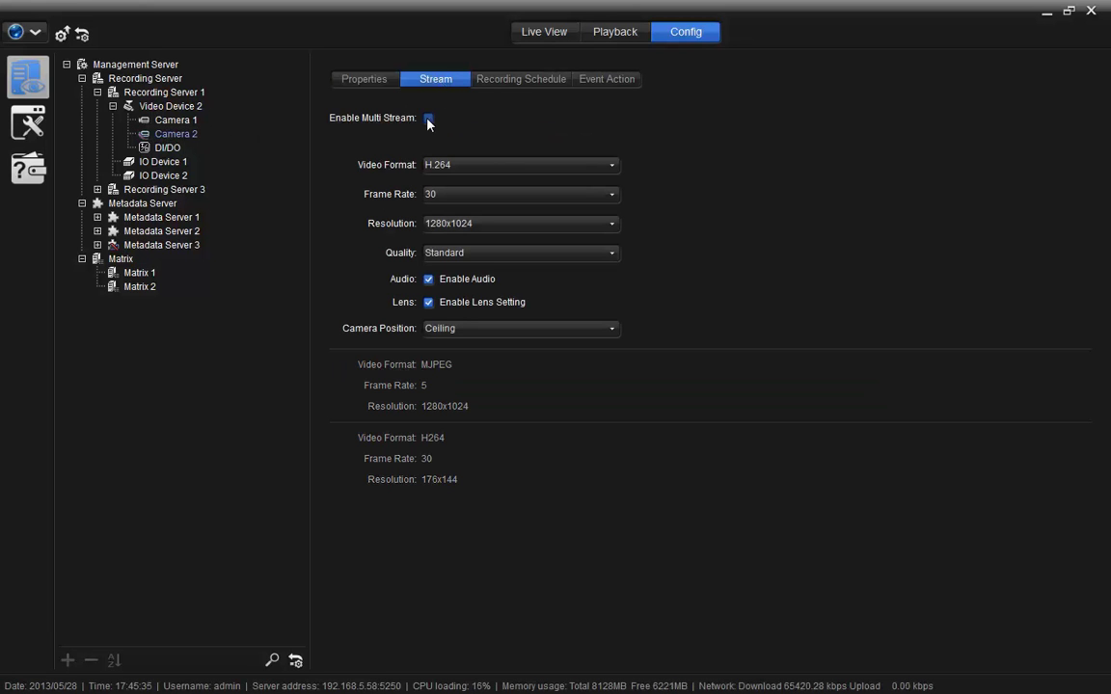
left_click(428, 117)
Keep H.264, 30 fps, 1280x1024 and Standard quality, and set camera position to Ground.
left_click(459, 166)
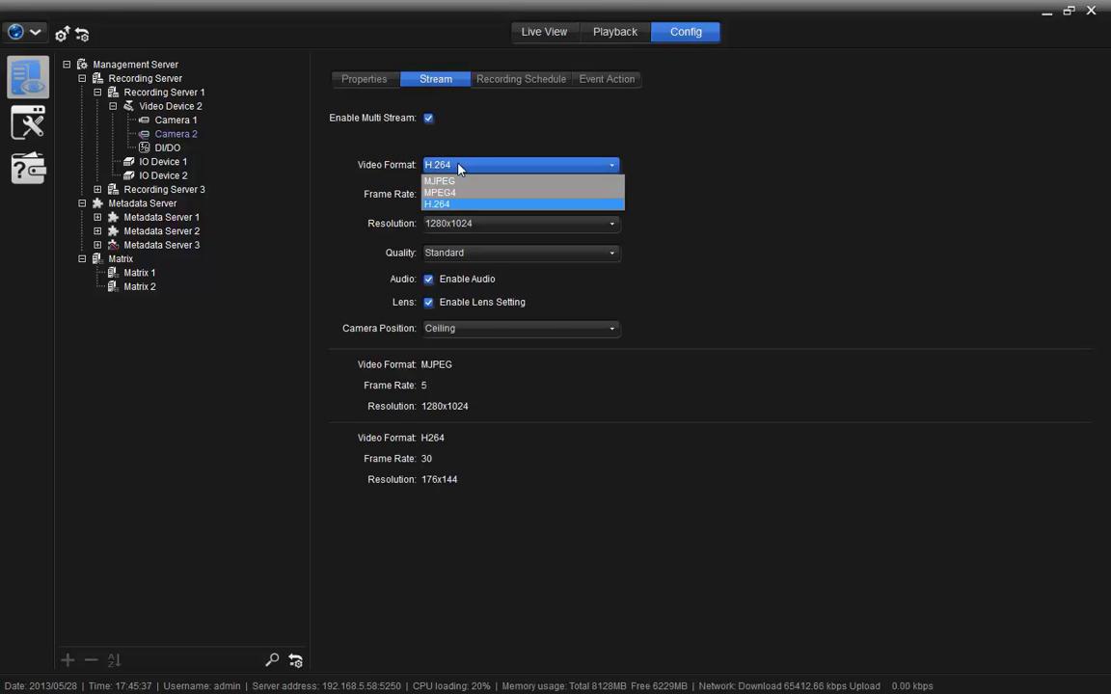
left_click(459, 168)
left_click(466, 194)
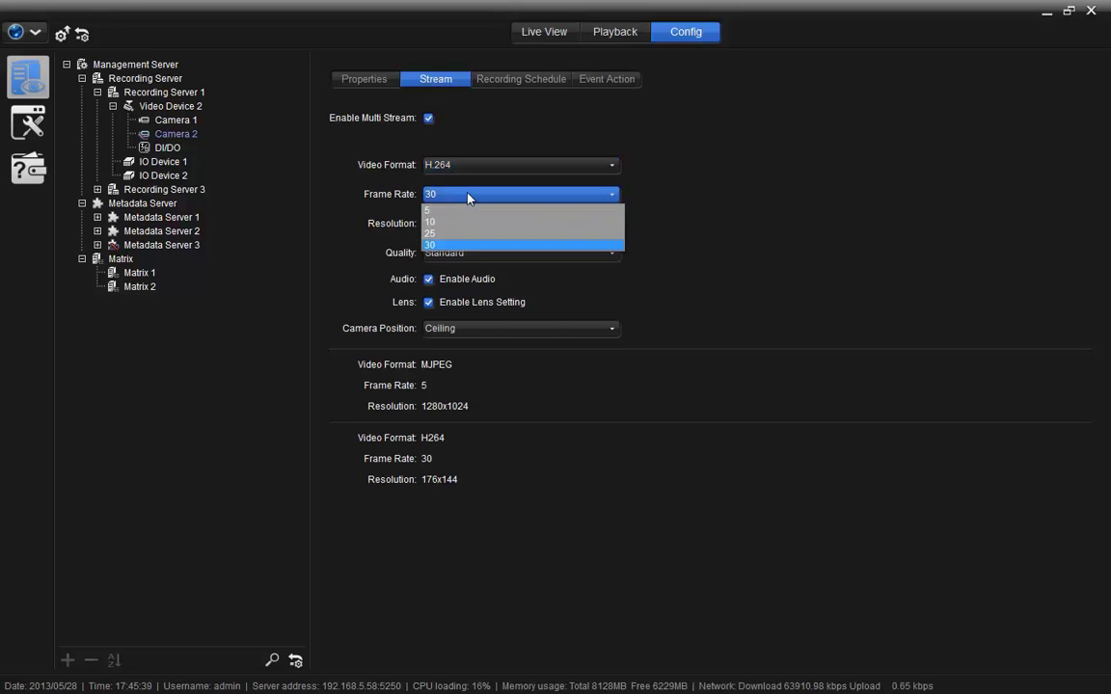
left_click(468, 195)
left_click(478, 222)
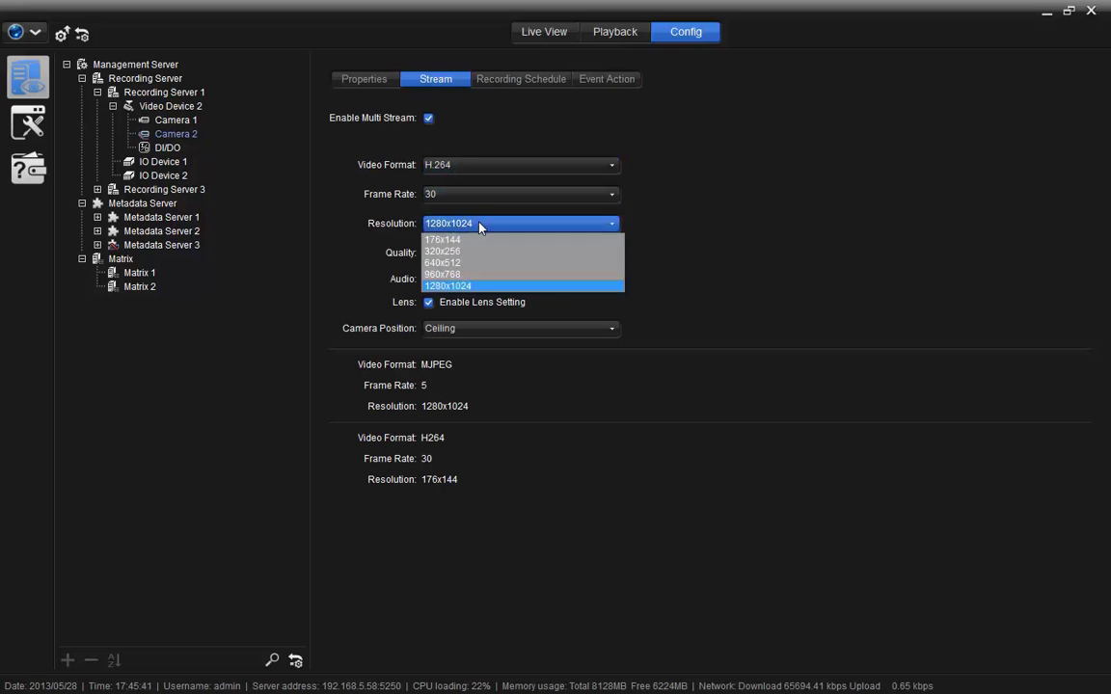
left_click(479, 224)
left_click(484, 252)
left_click(483, 253)
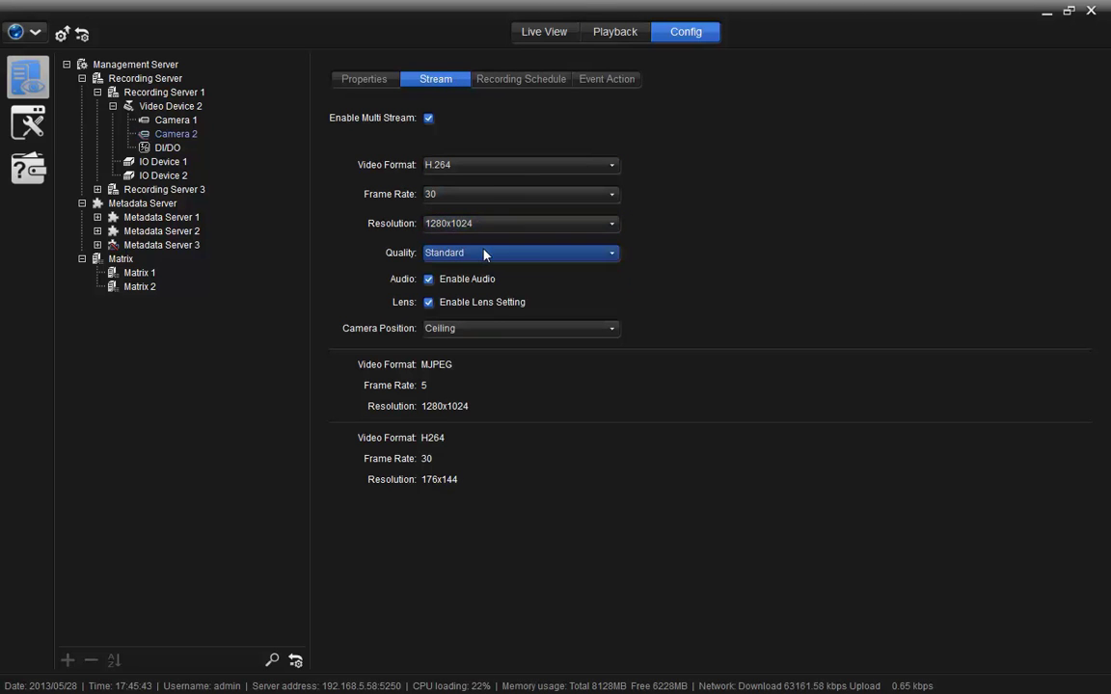
left_click(461, 280)
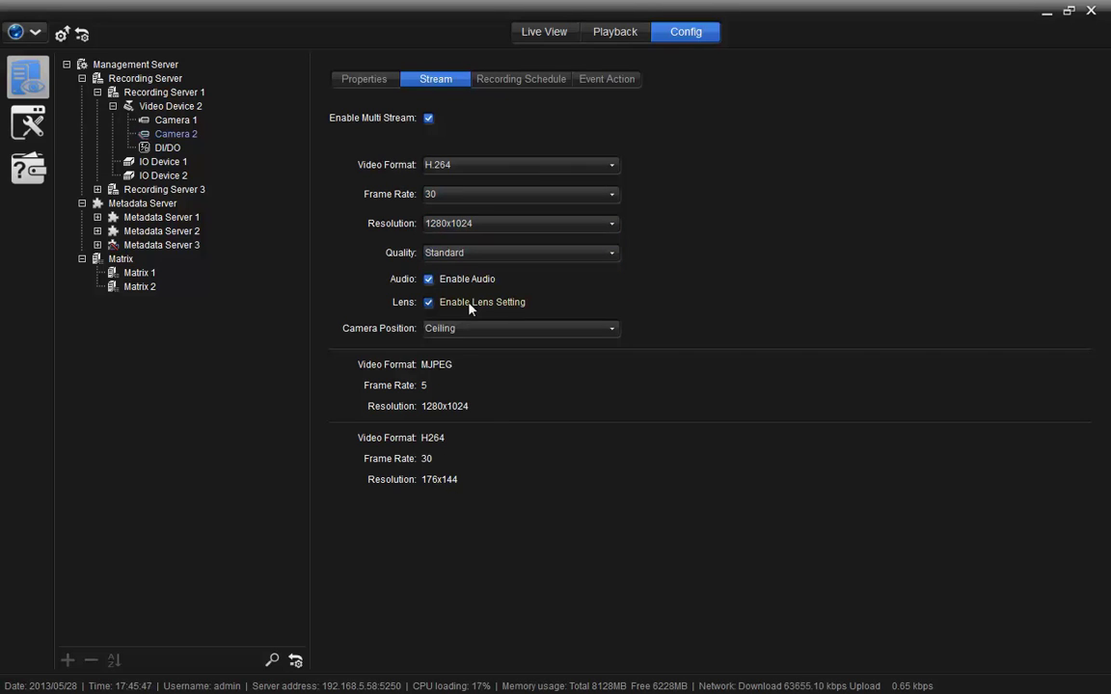
left_click(474, 329)
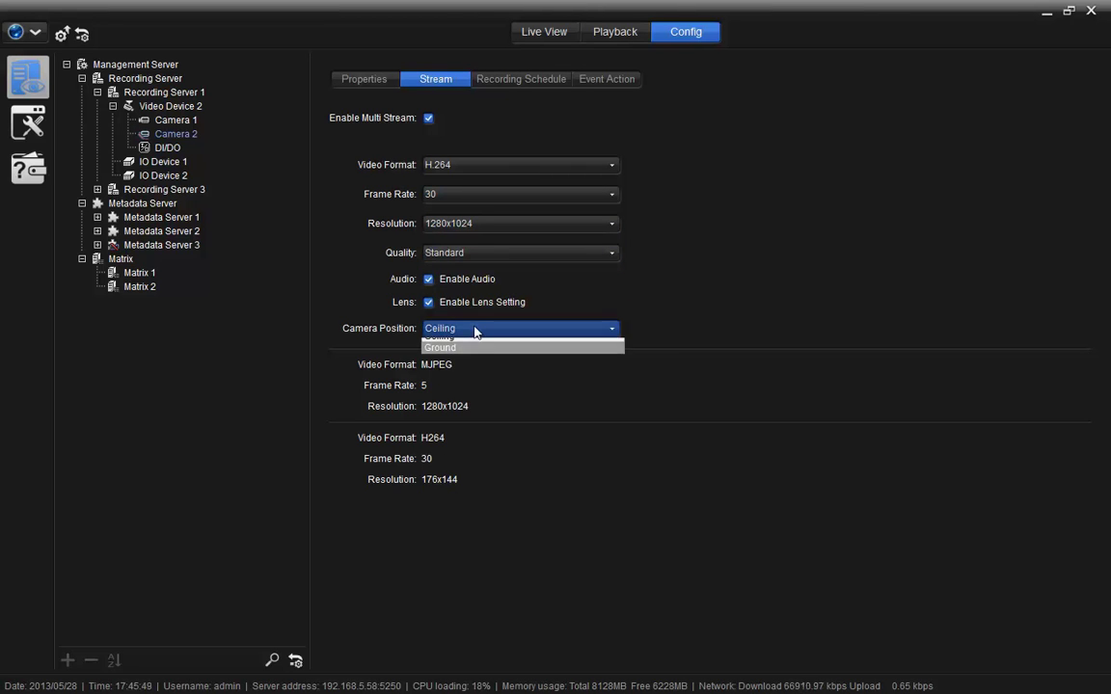
left_click(485, 370)
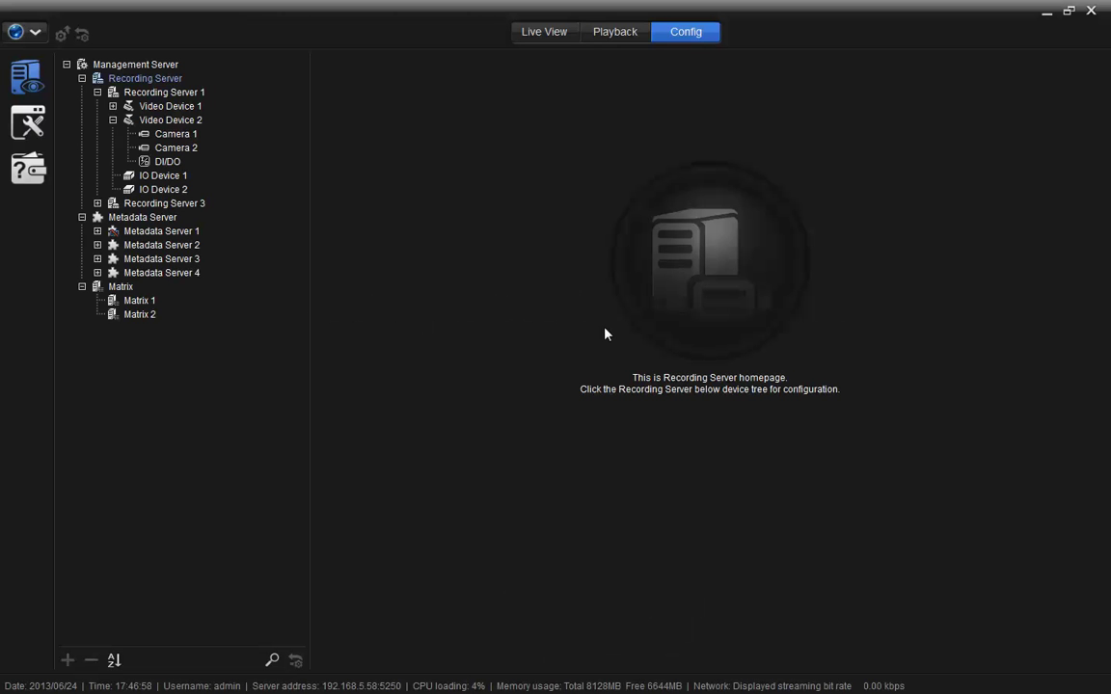
left_click(175, 134)
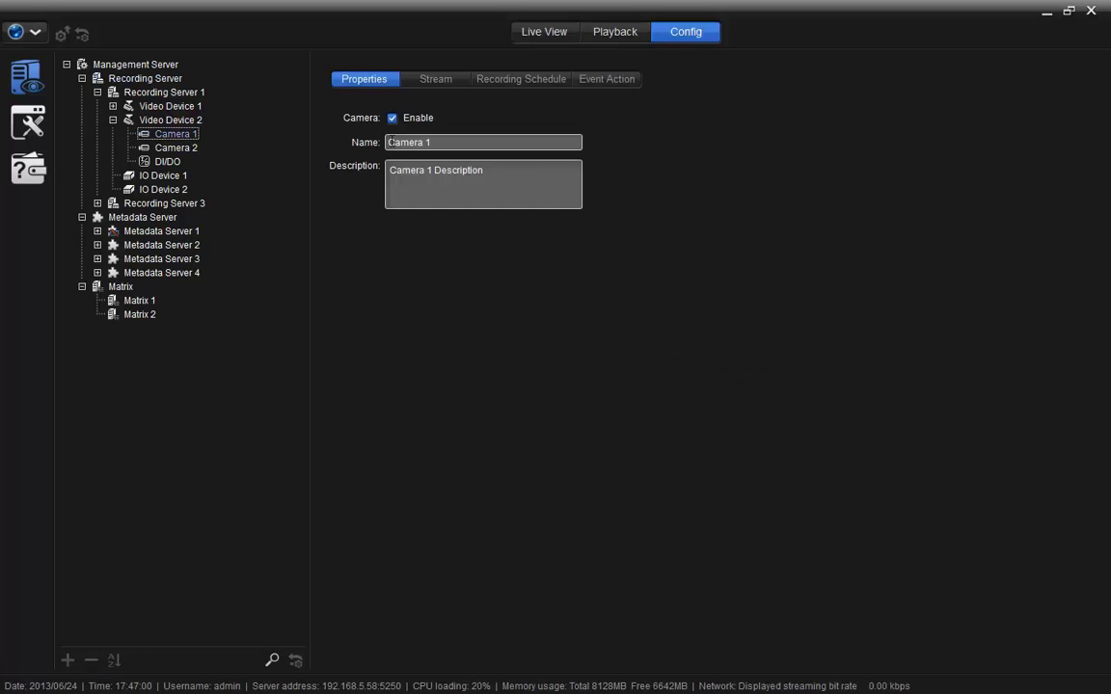
left_click(502, 82)
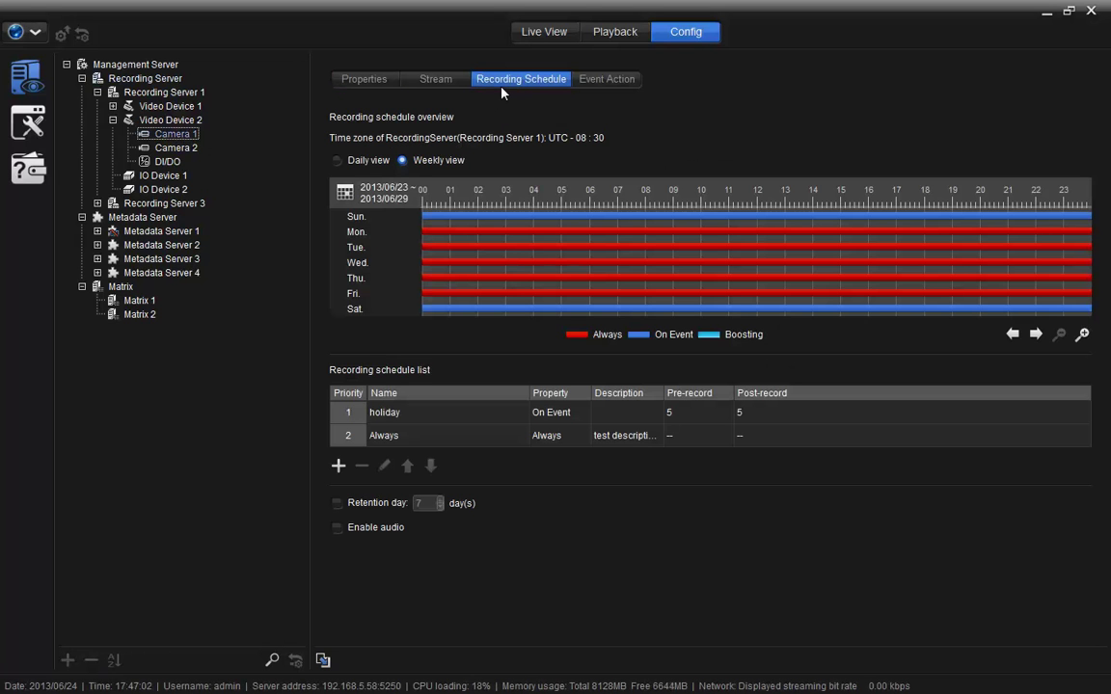
left_click(349, 161)
left_click(420, 163)
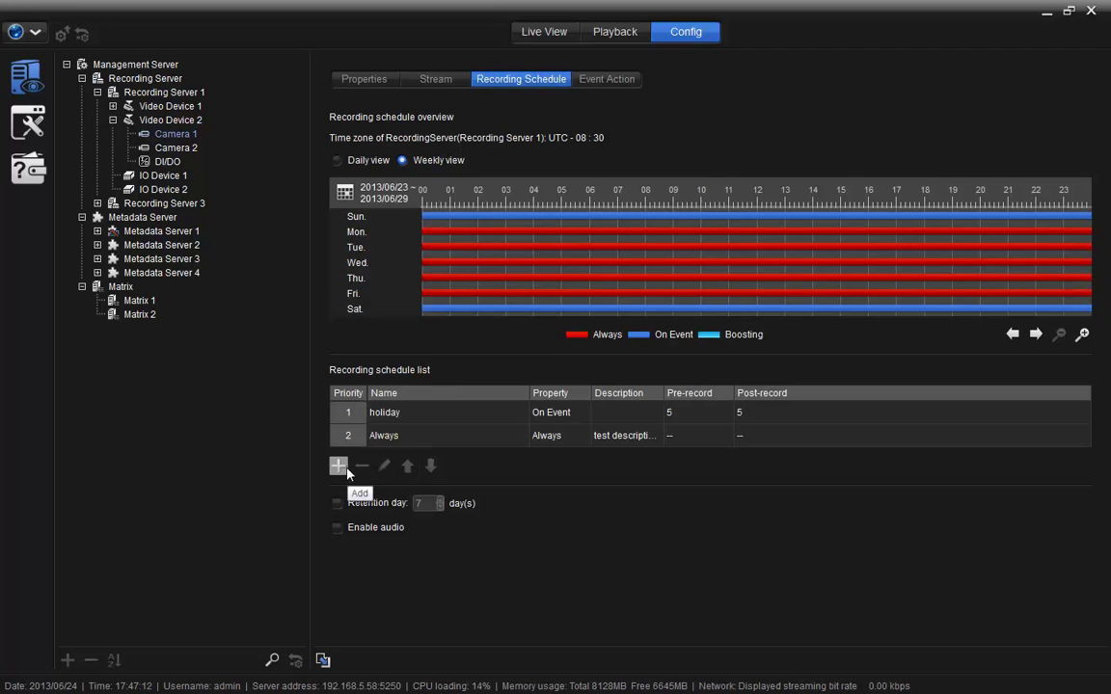
left_click(358, 413)
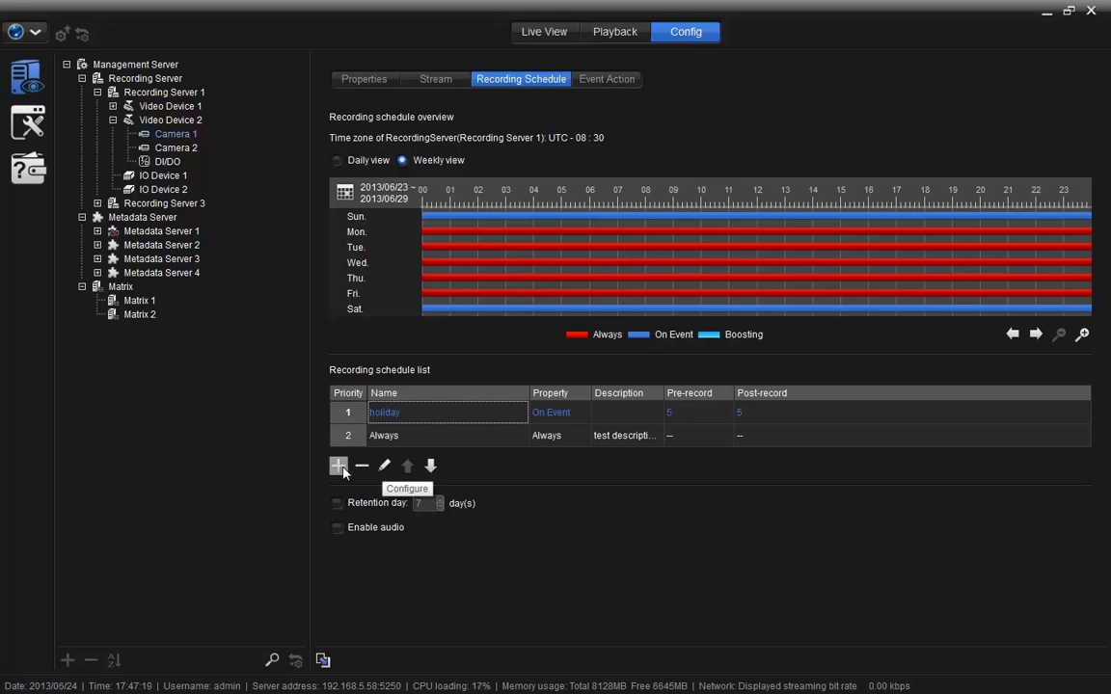
Start a new recording schedule for Camera 1, cancel naming a new profile, and list schedule profiles.
left_click(338, 466)
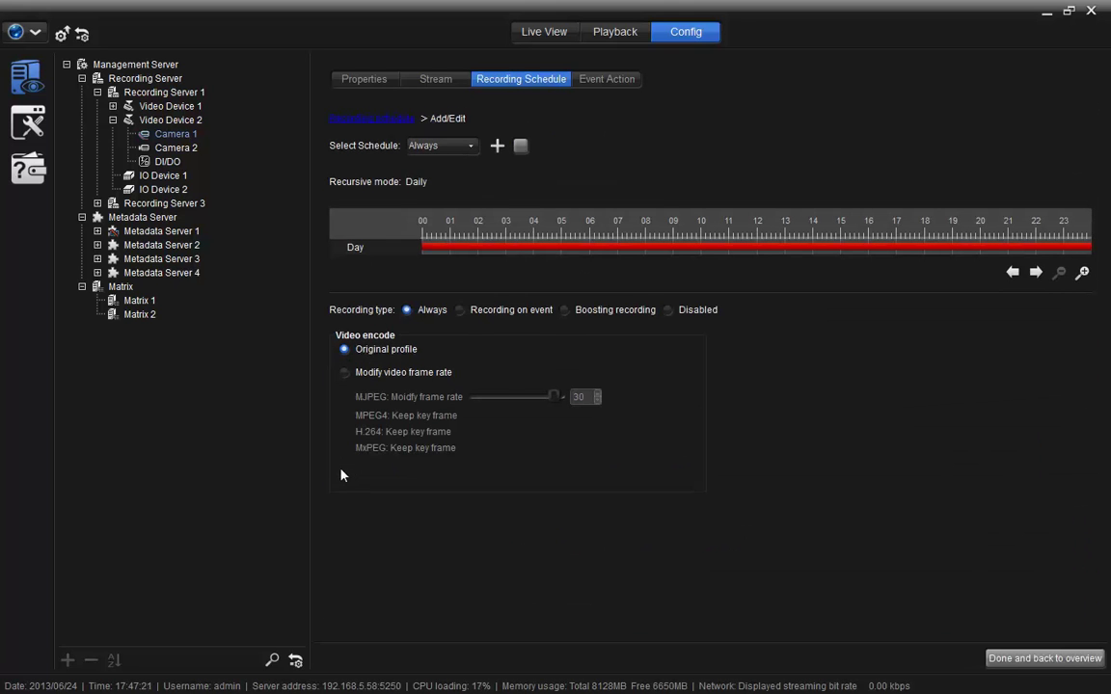
left_click(441, 146)
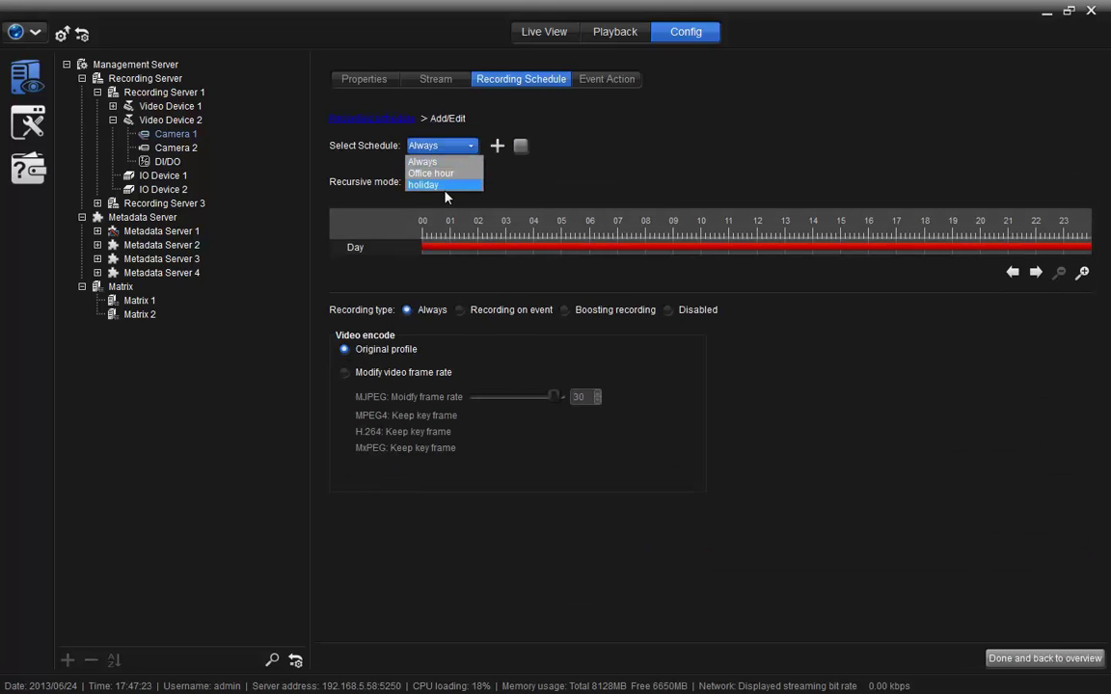
left_click(496, 149)
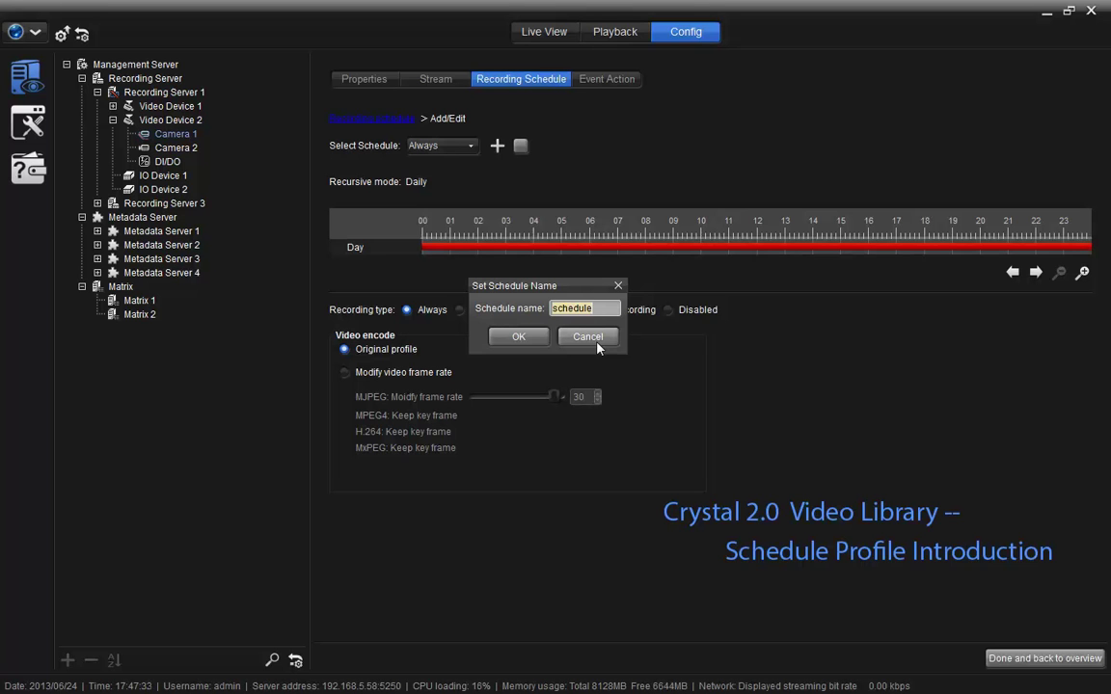
left_click(588, 336)
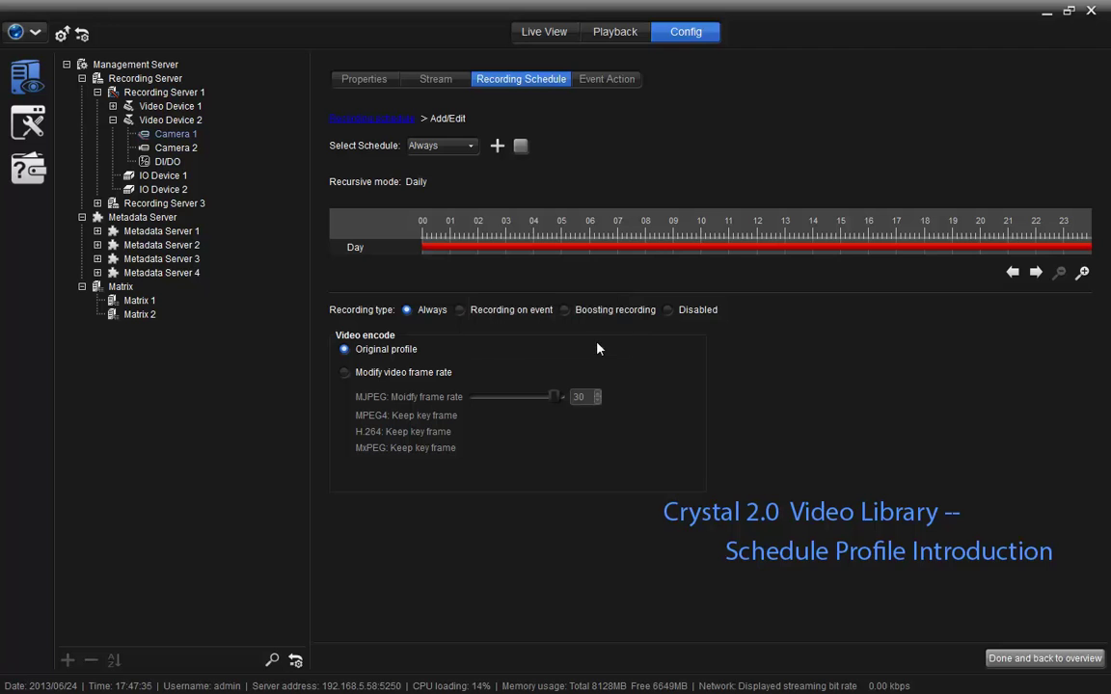
left_click(424, 144)
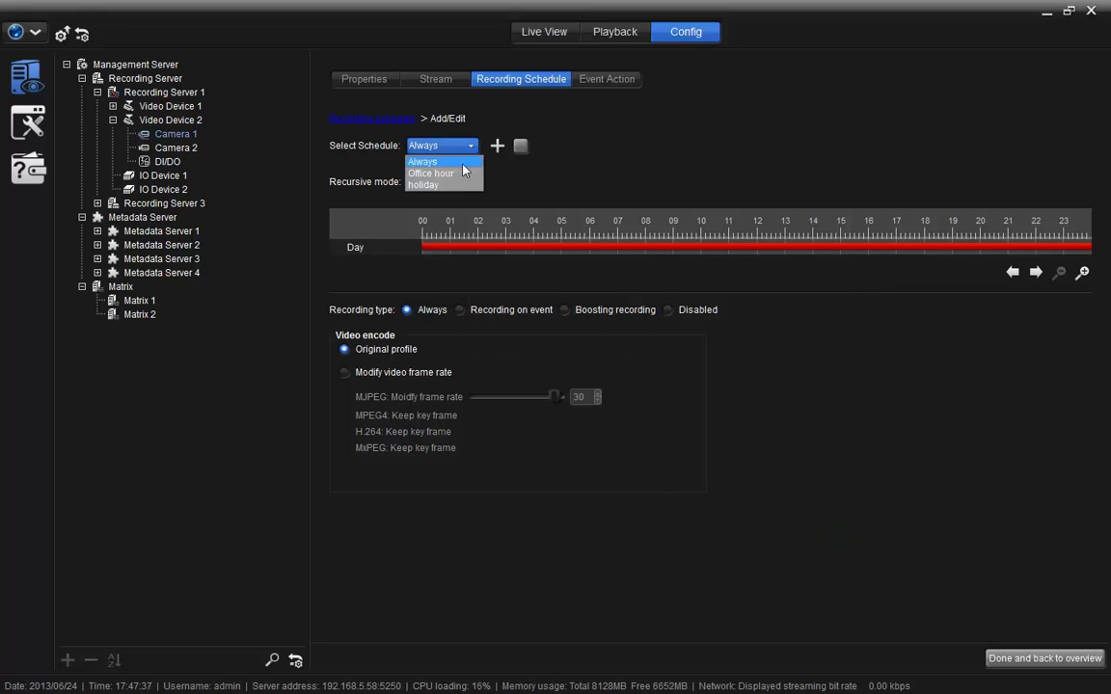
Select the Office hour schedule, allow frame rate changes and lower MJPEG to 13.
left_click(457, 177)
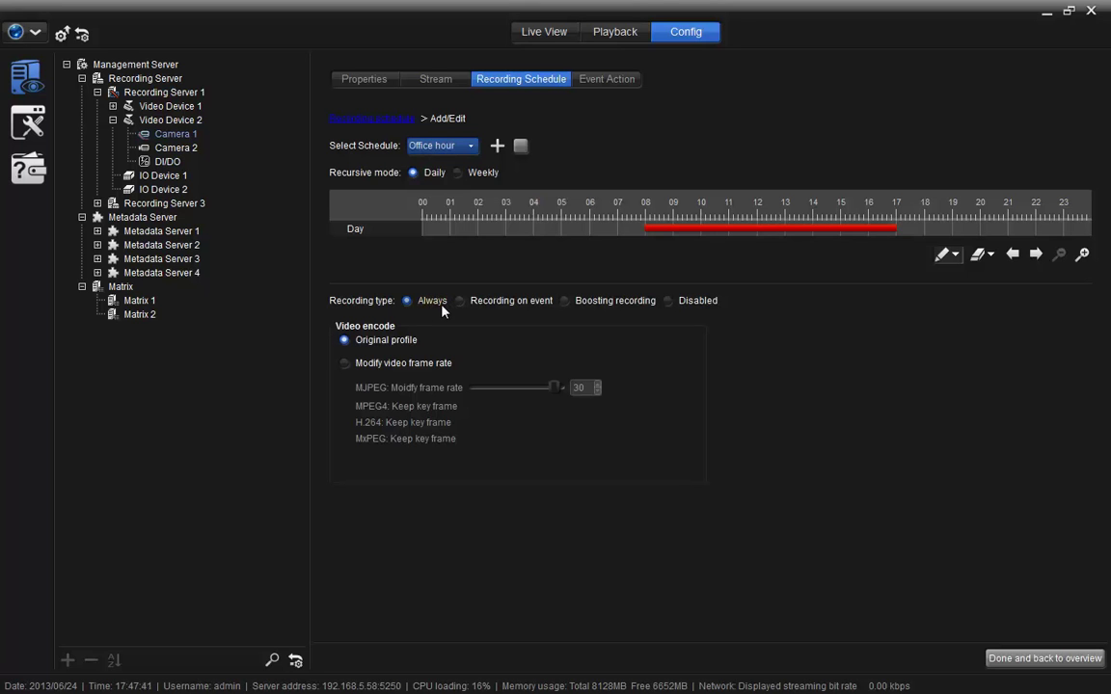
left_click(460, 301)
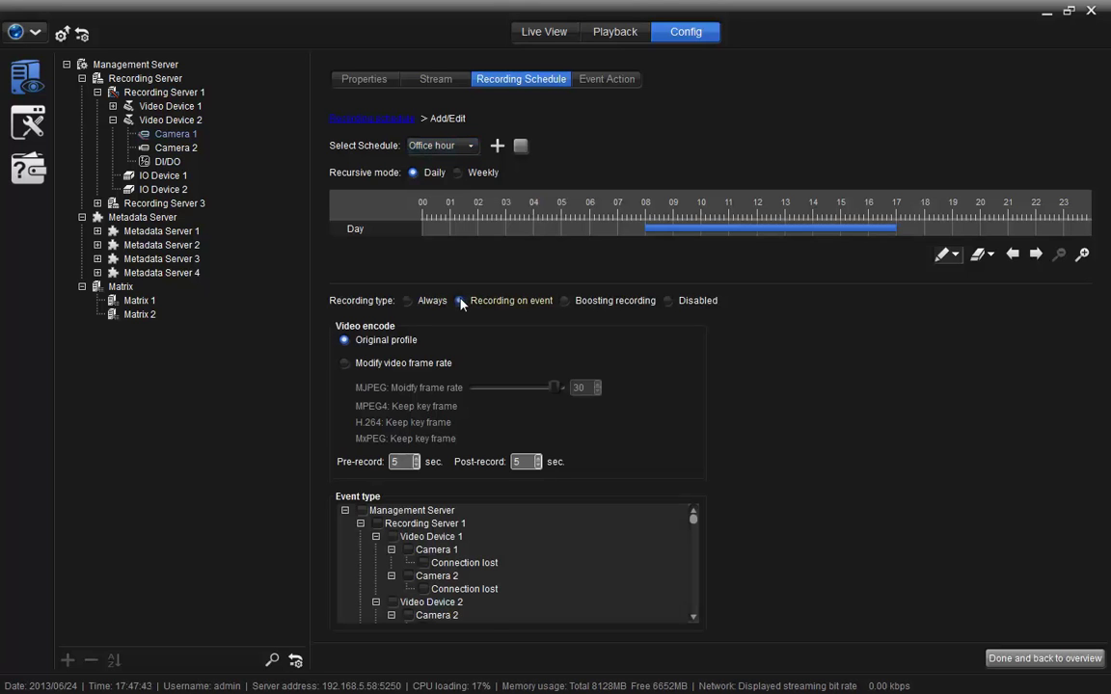
left_click(564, 301)
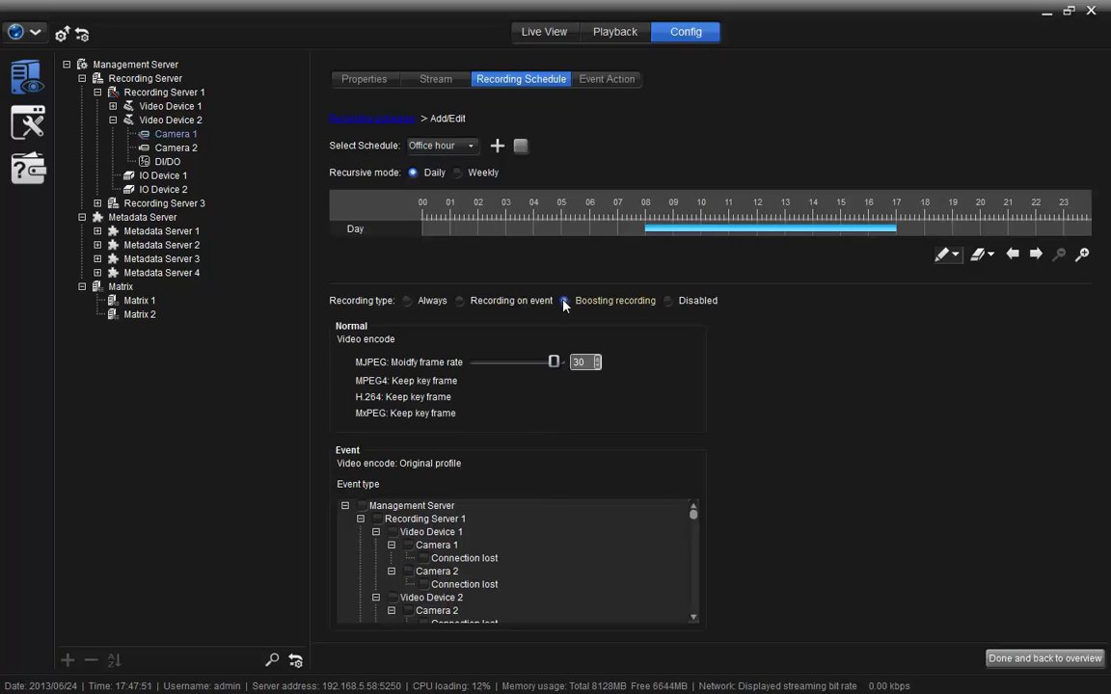
left_click(564, 302)
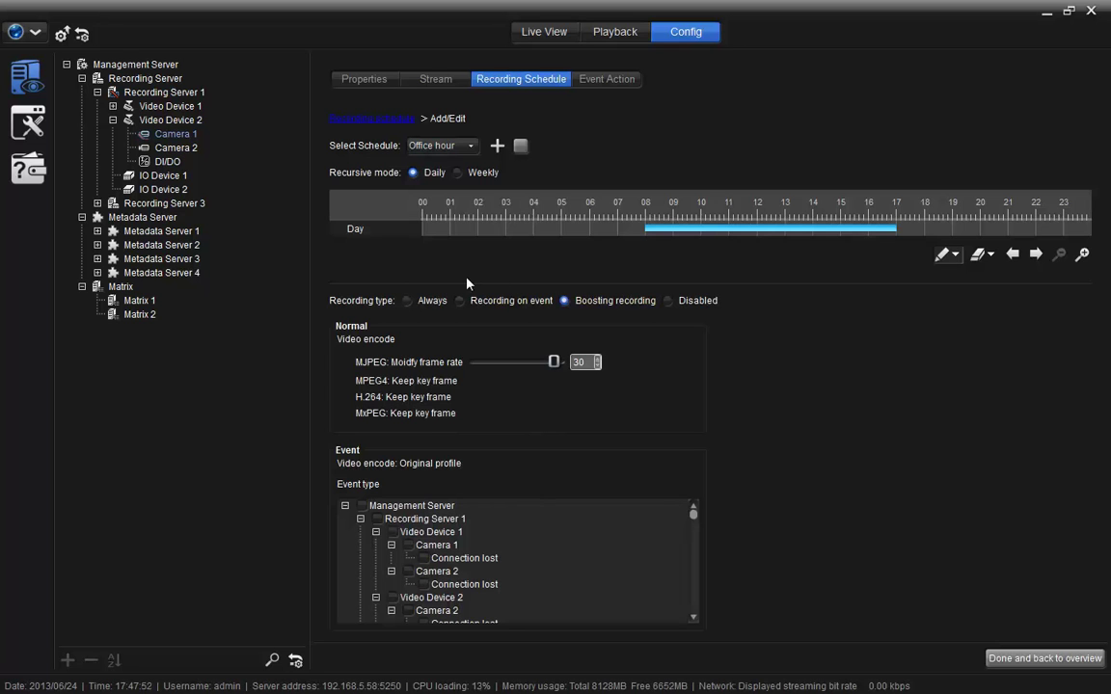
left_click(407, 301)
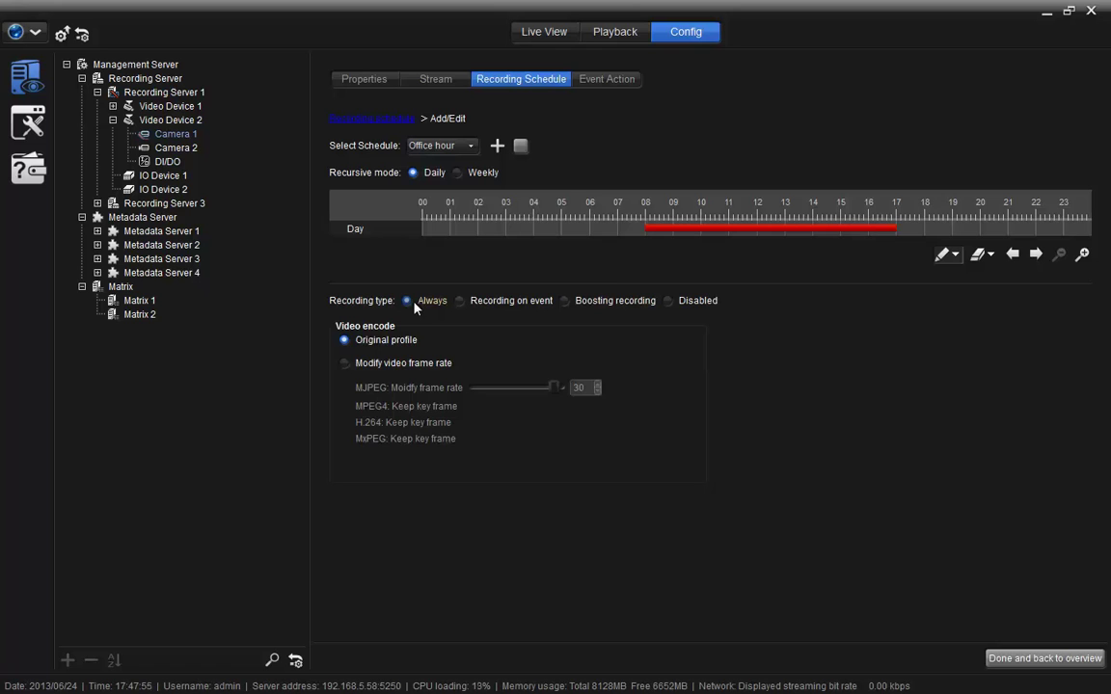
left_click(344, 362)
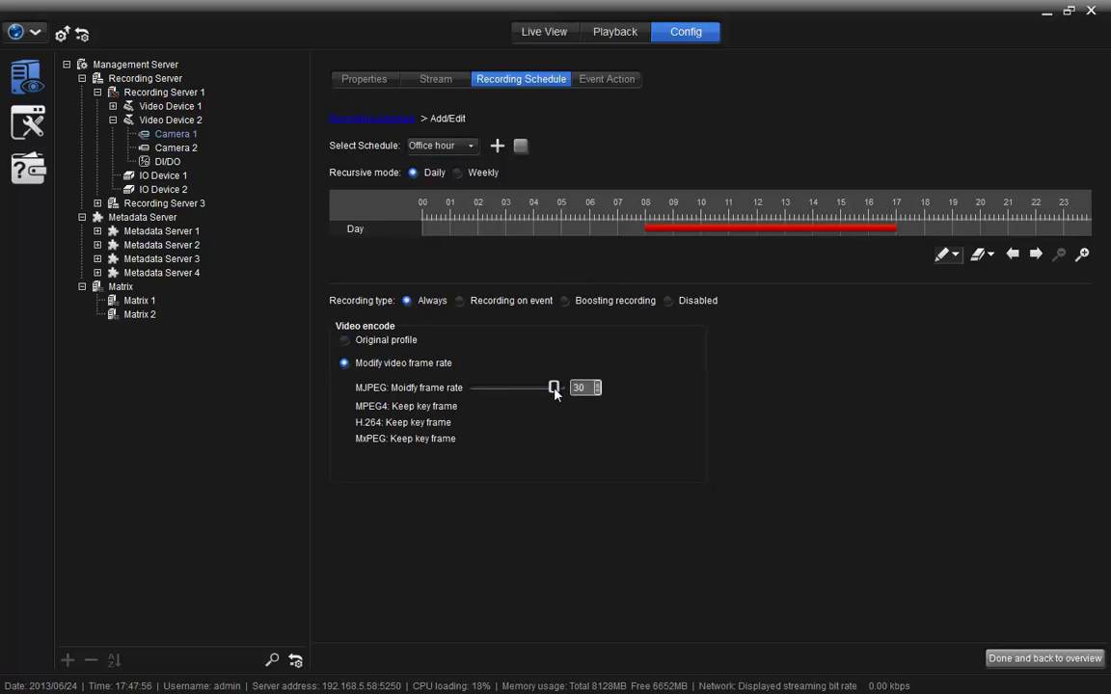
left_click_drag(554, 389, 510, 389)
Switch to boosting recording at normal MJPEG frame rate 10, triggered by every event type, and finish.
left_click(564, 300)
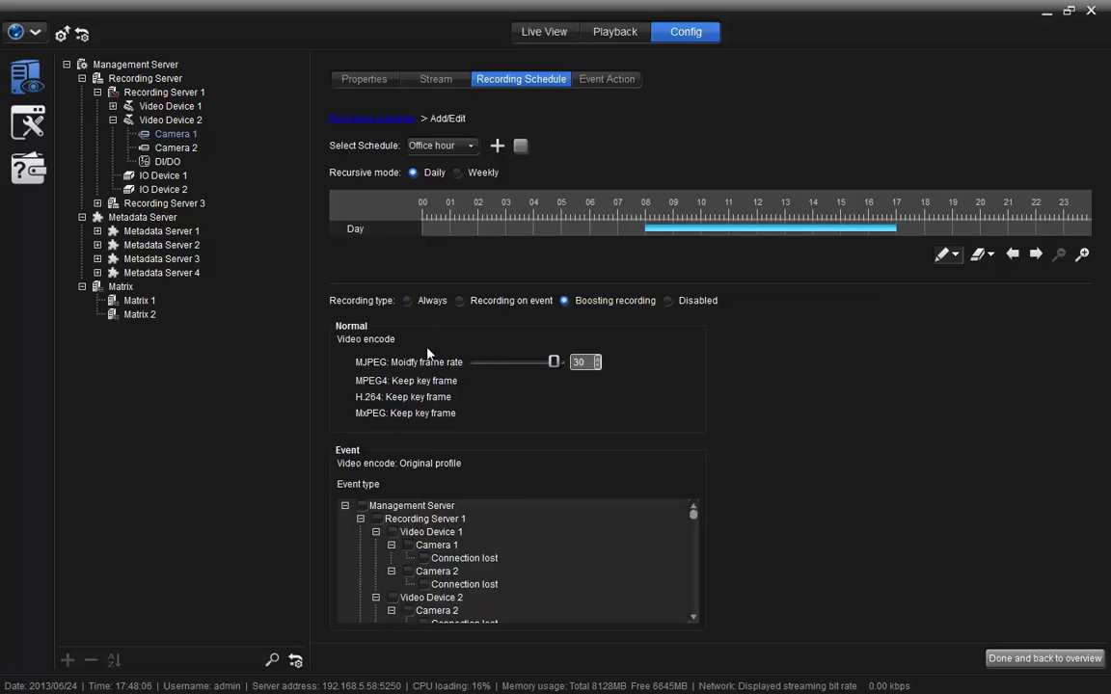
left_click_drag(553, 363, 501, 365)
left_click(361, 508)
left_click_drag(692, 513, 691, 607)
left_click(1046, 661)
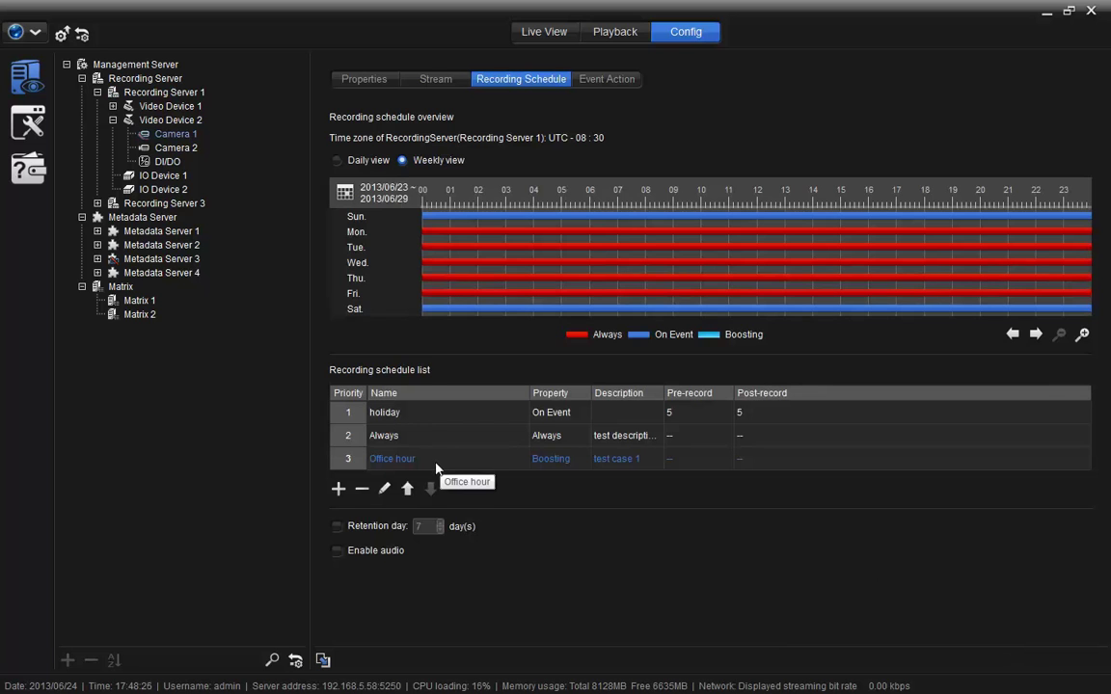
Raise the Office hour schedule two places so it holds priority 1 for Camera 1.
left_click(407, 490)
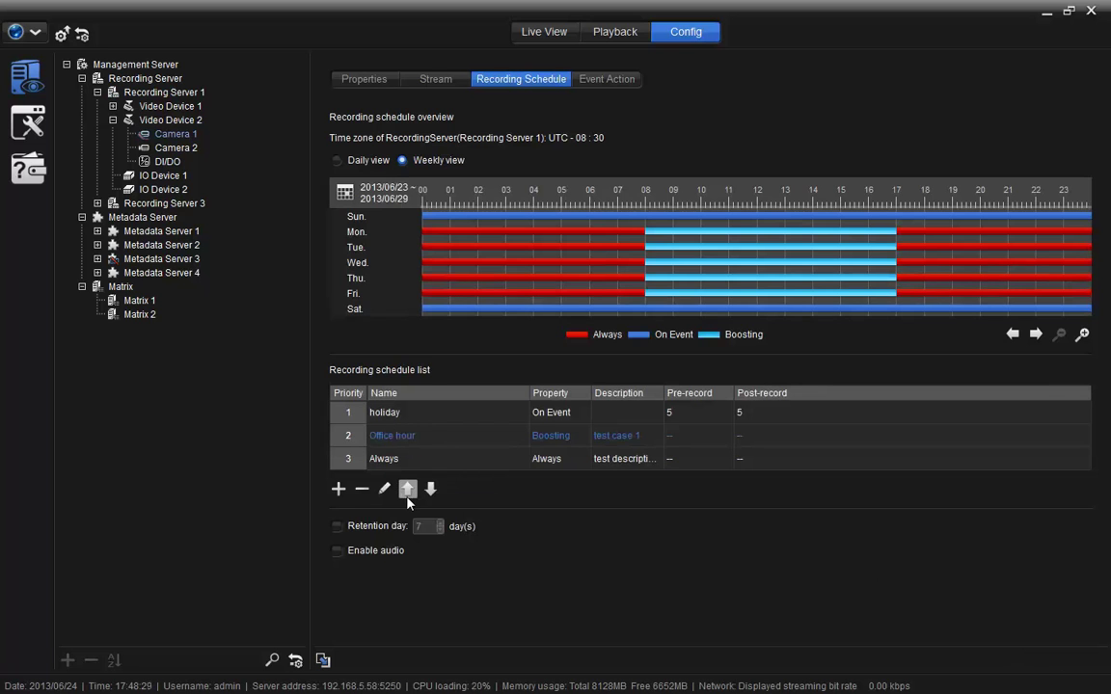
left_click(407, 496)
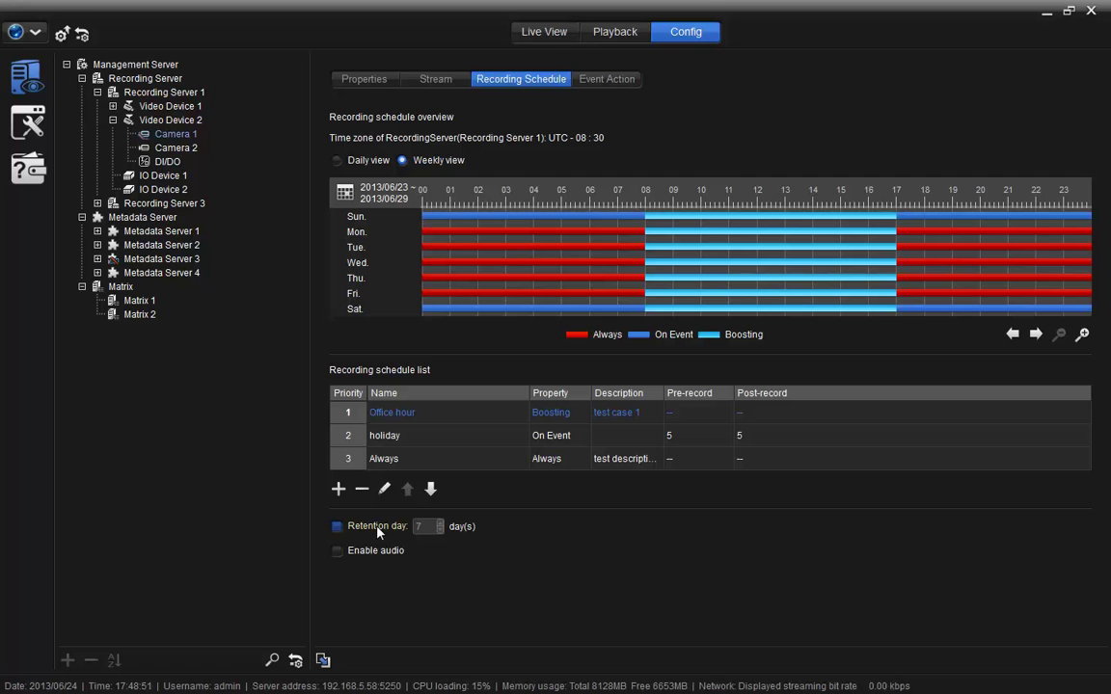
Switch Camera 1's Retention day limit on and back off, leaving it unchecked.
left_click(338, 527)
left_click(337, 530)
Copy Camera 1's recording schedule to all checked devices and acknowledge the copy-complete message.
left_click(323, 662)
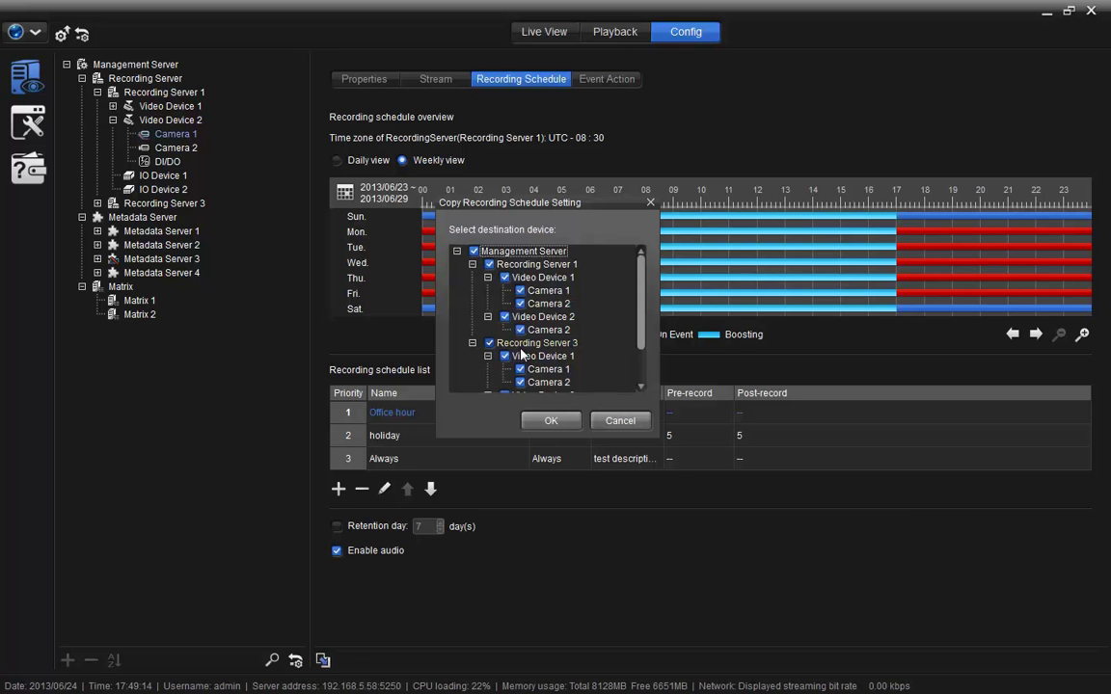
scroll(521, 357, "down", 1)
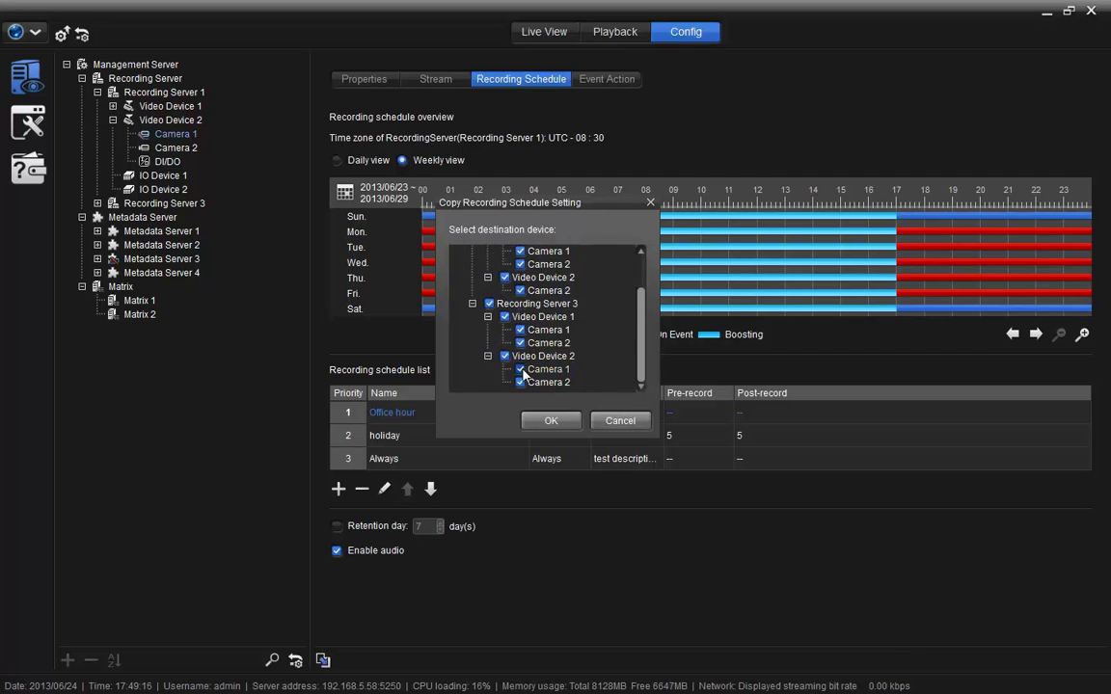
scroll(520, 371, "up", 1)
left_click(546, 422)
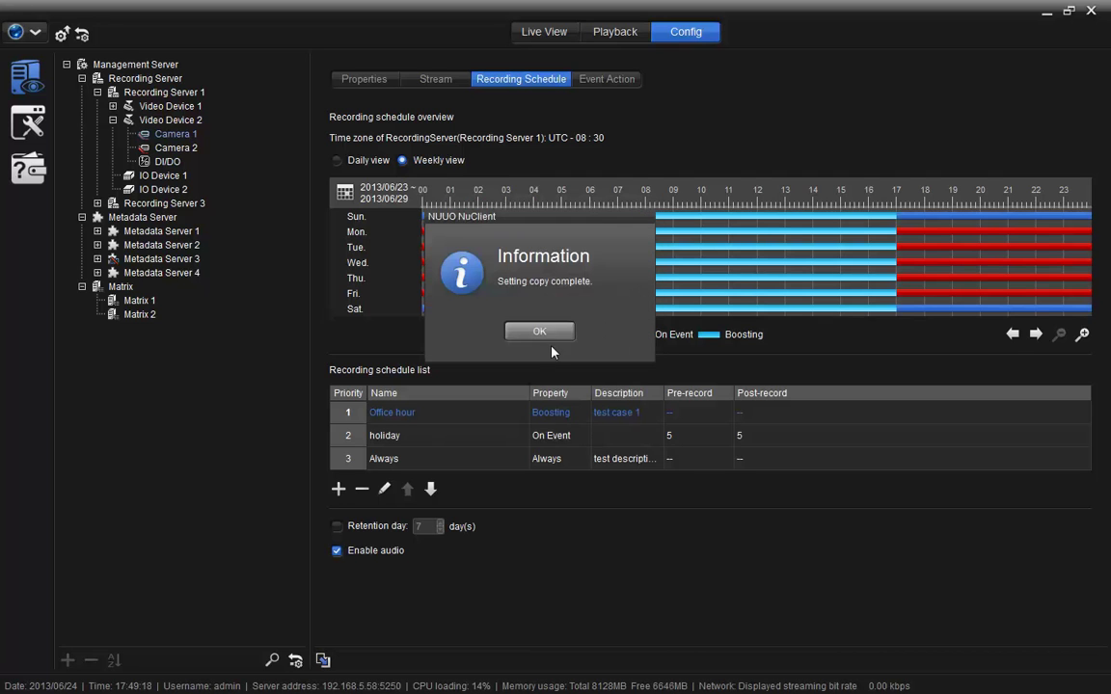
left_click(540, 332)
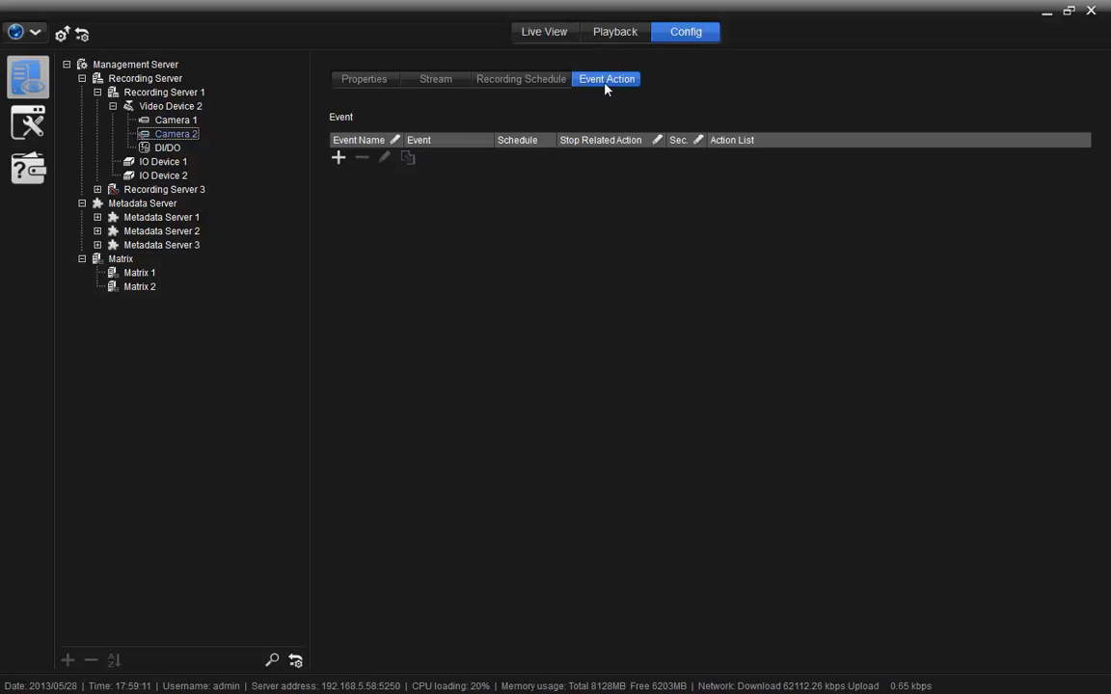
Add a 'New event' row for Camera 2: Connection lost, Always schedule, 30-second stop.
left_click(338, 157)
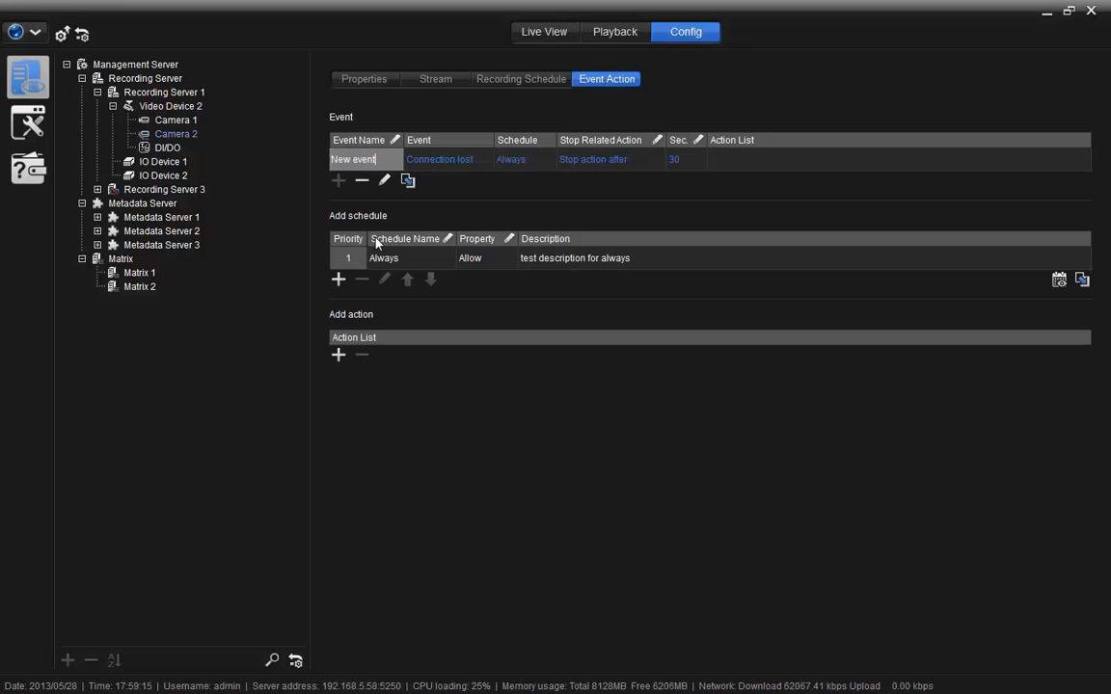